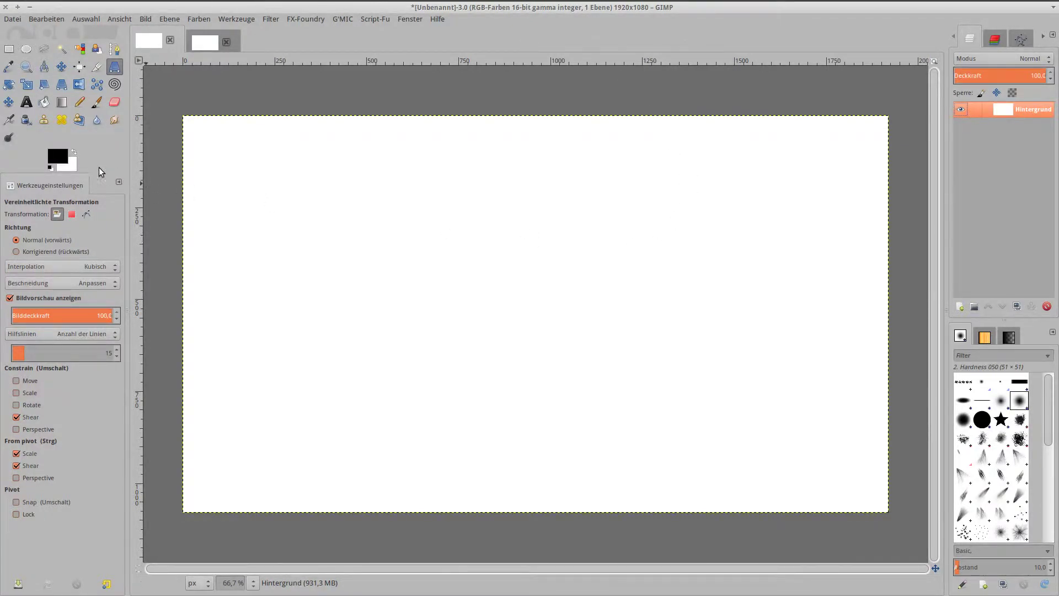
# - Return to the blank 16-bit image and pick the Text tool, set to Sematary Heavy at 150
pyautogui.click(204, 45)
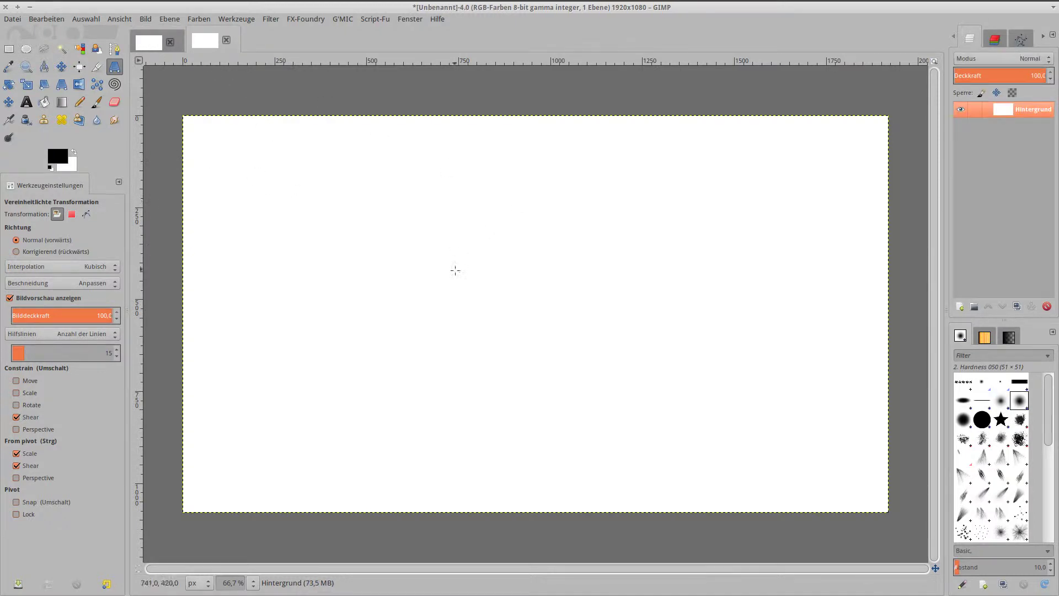
pyautogui.click(150, 43)
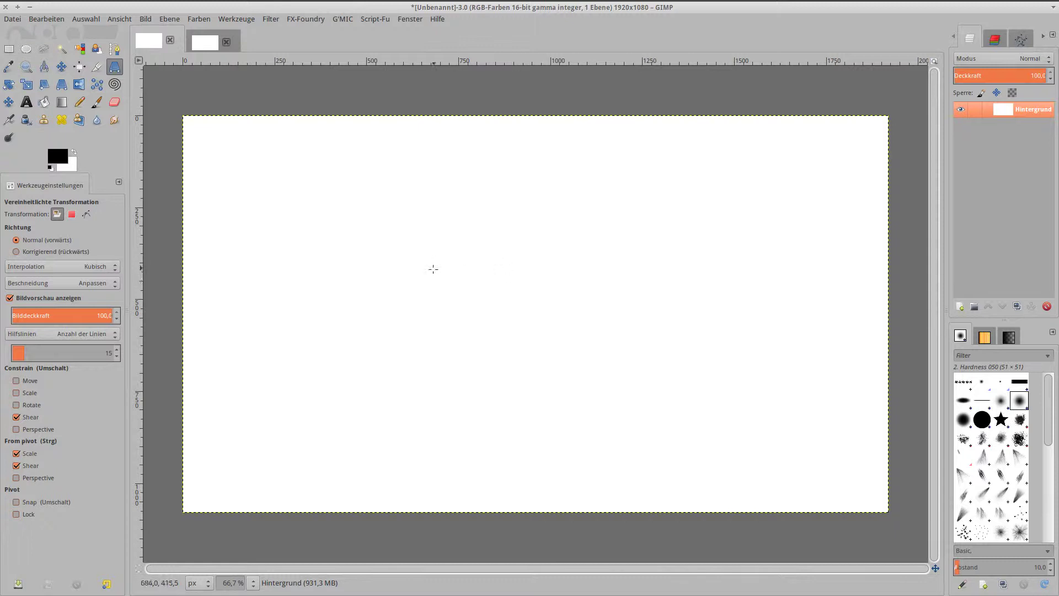
pyautogui.click(27, 102)
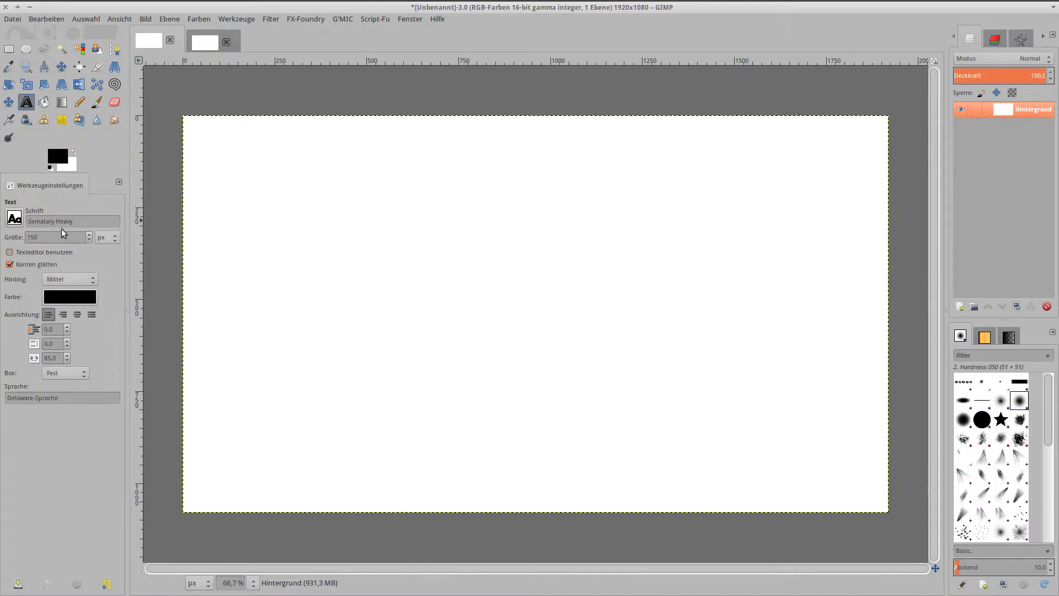
# - Type CROOKED into a large text box across the canvas, then shrink the box to fit
pyautogui.moveTo(77, 222); pyautogui.dragTo(27, 222)
pyautogui.click(284, 279)
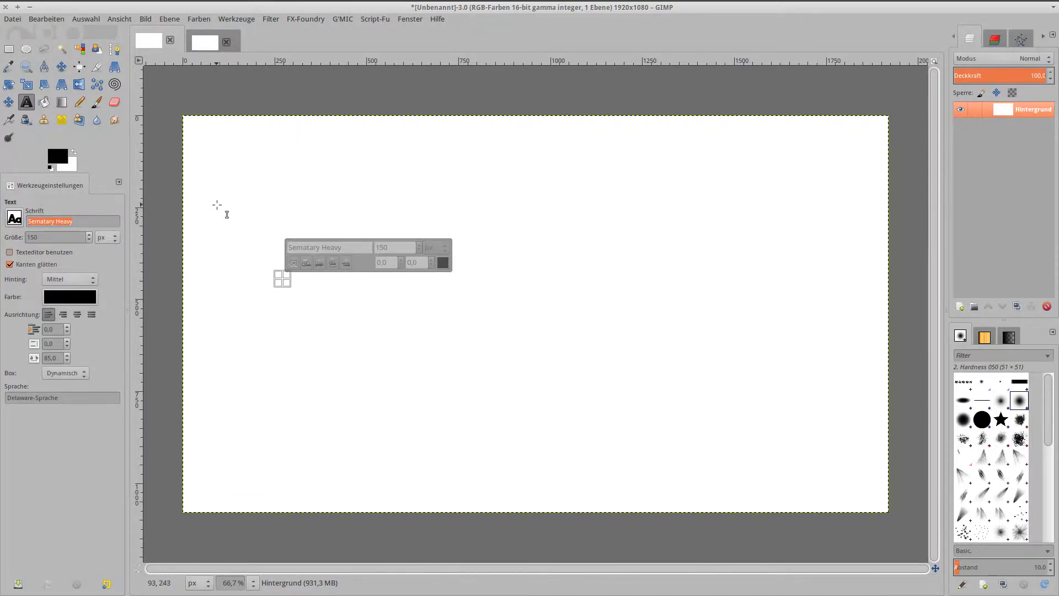
pyautogui.moveTo(218, 207)
pyautogui.mouseDown()
pyautogui.moveTo(789, 408)
pyautogui.moveTo(798, 379)
pyautogui.mouseUp()
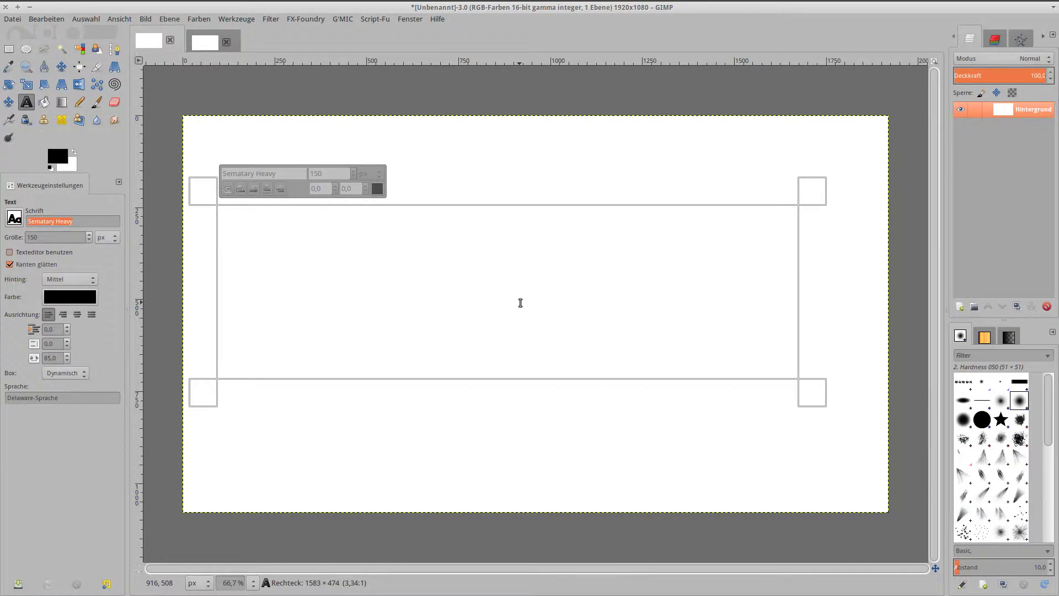
pyautogui.write('CR')
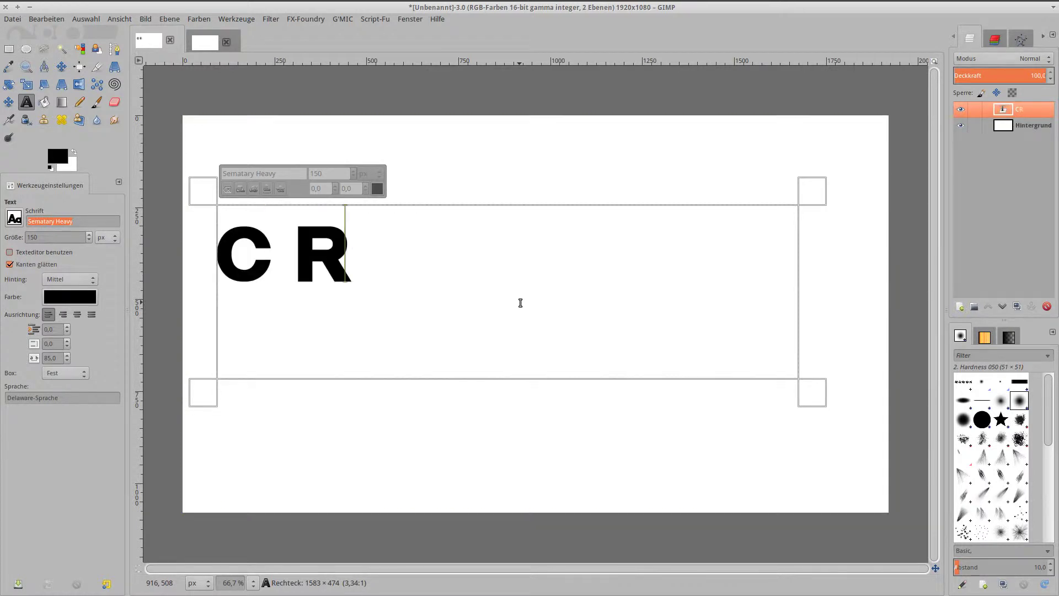
pyautogui.write('OOKED')
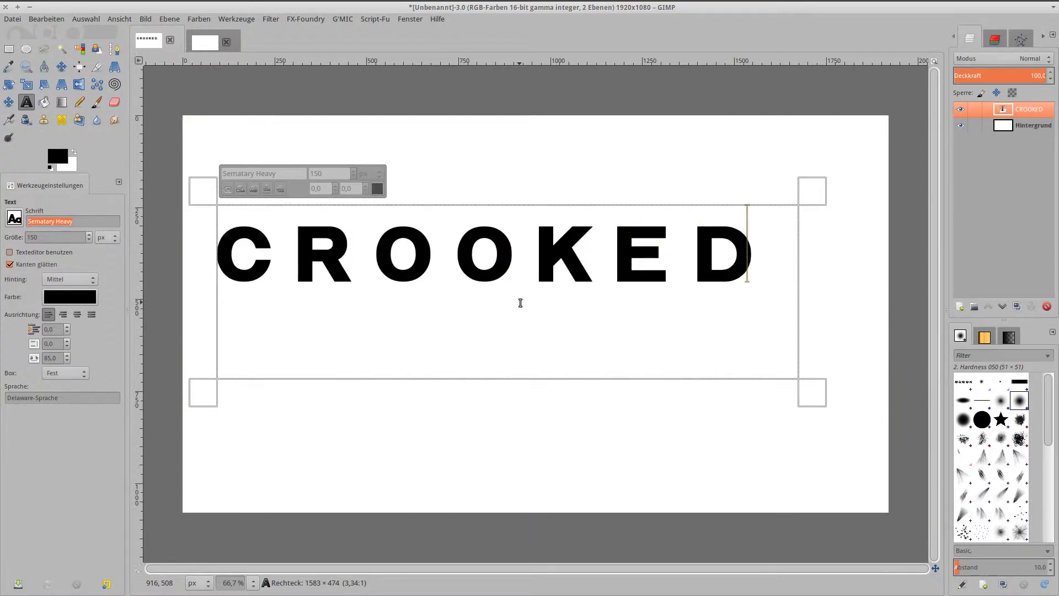
pyautogui.moveTo(812, 393)
pyautogui.mouseDown()
pyautogui.moveTo(776, 318)
pyautogui.moveTo(832, 319)
pyautogui.mouseUp()
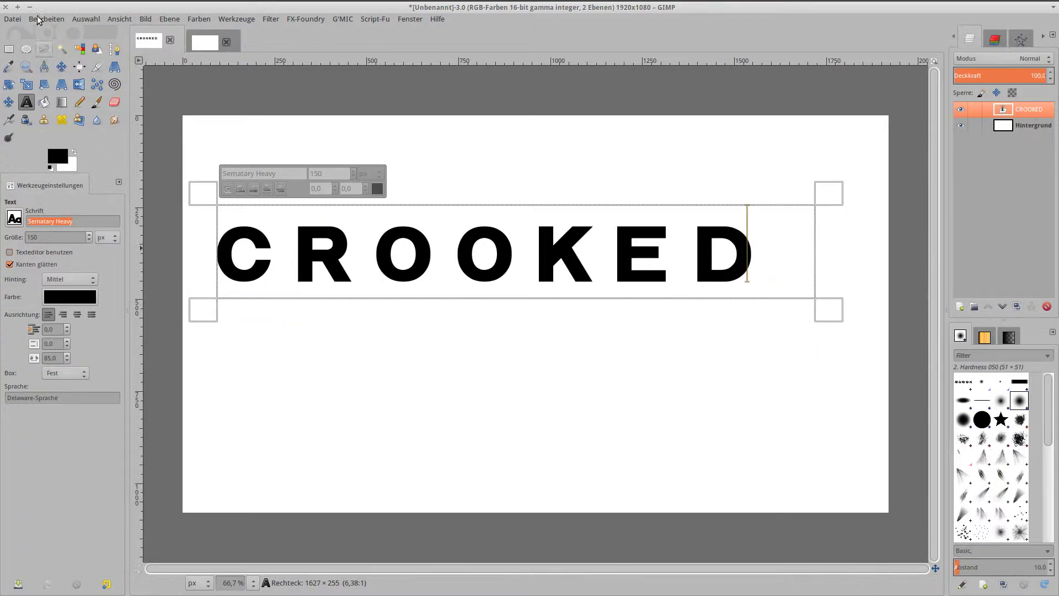
# - Align the CROOKED text layer to the image's horizontal center and vertical middle
pyautogui.click(80, 68)
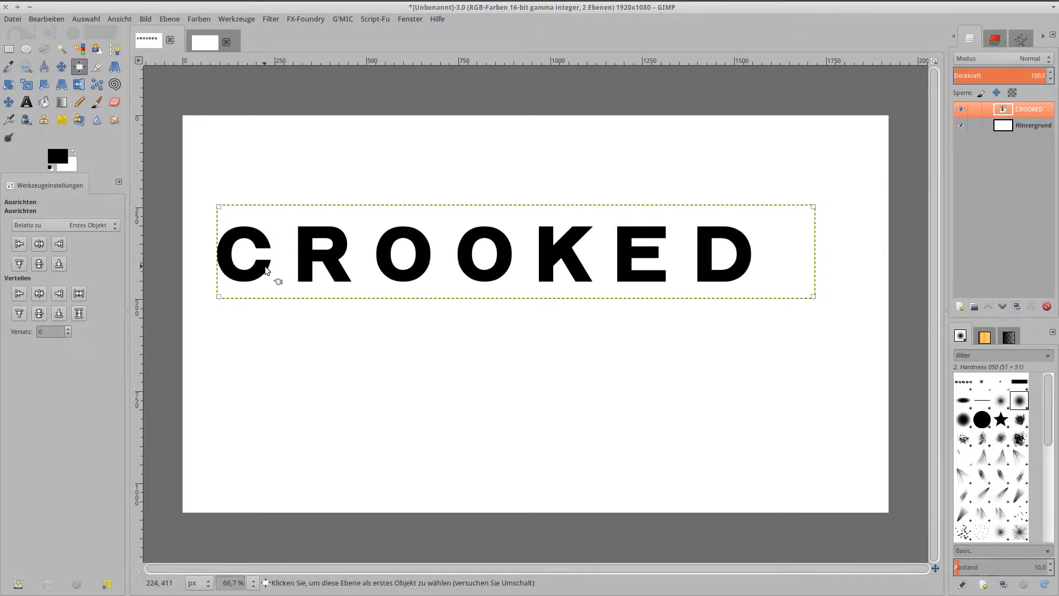
pyautogui.click(39, 244)
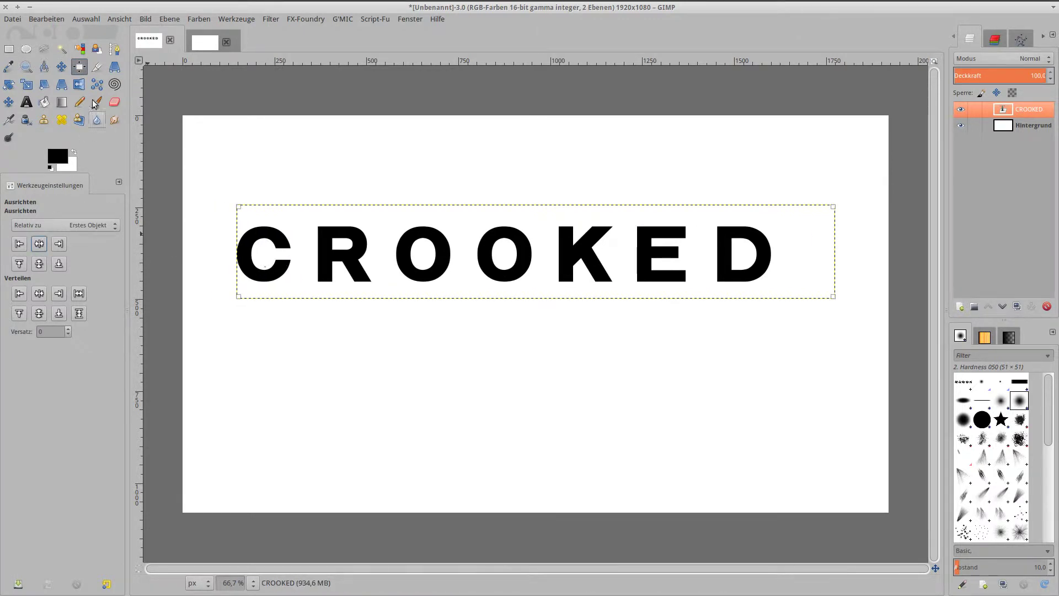
pyautogui.click(39, 264)
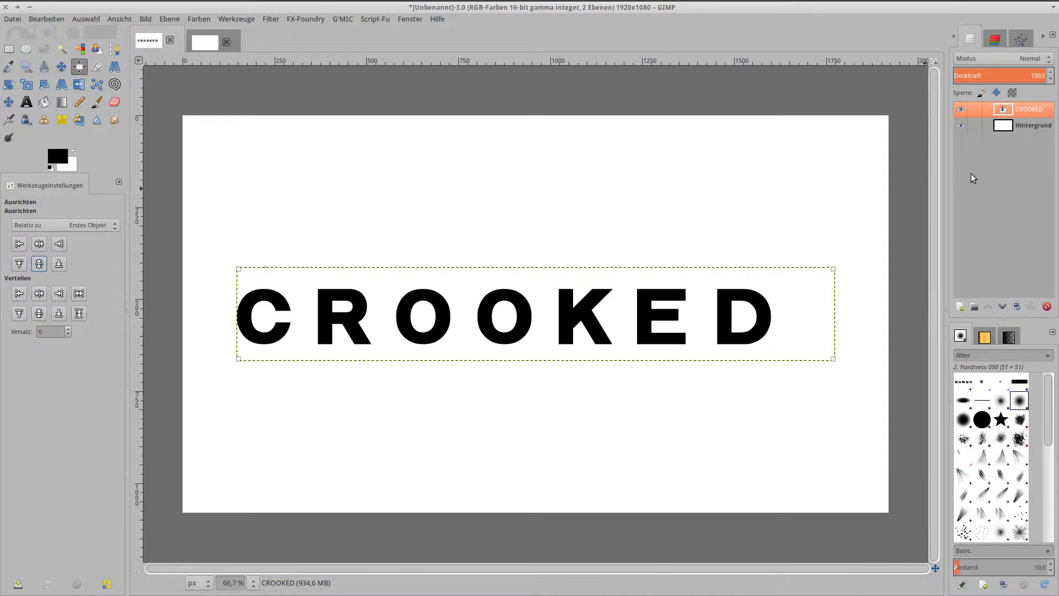
# - Duplicate the CROOKED layer, hide the CROOKED #1 copy, and select the original layer
pyautogui.rightClick(1010, 111)
pyautogui.click(971, 290)
pyautogui.click(1017, 307)
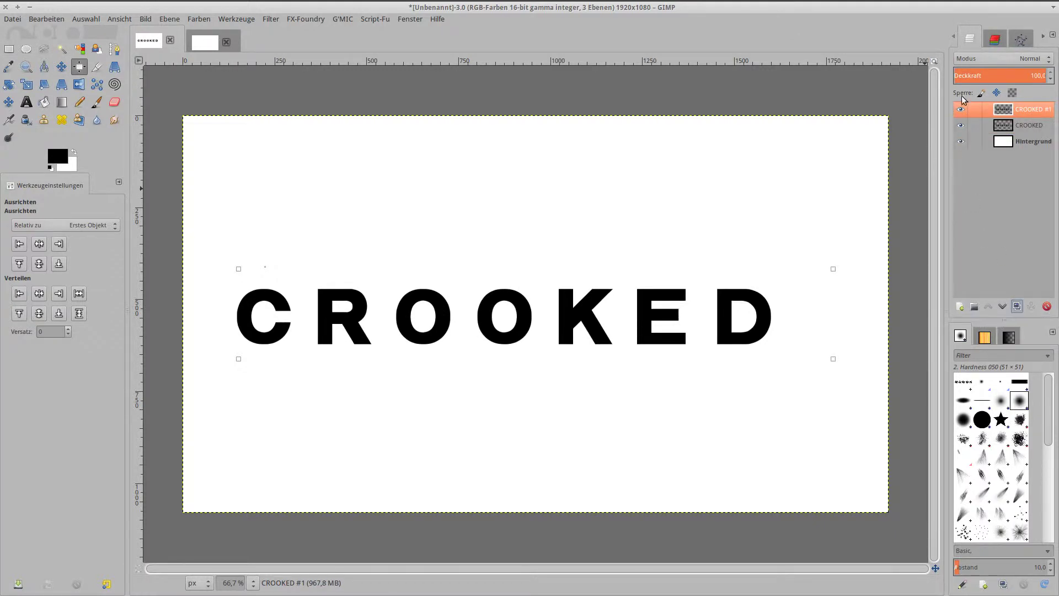
pyautogui.click(961, 109)
pyautogui.click(1007, 128)
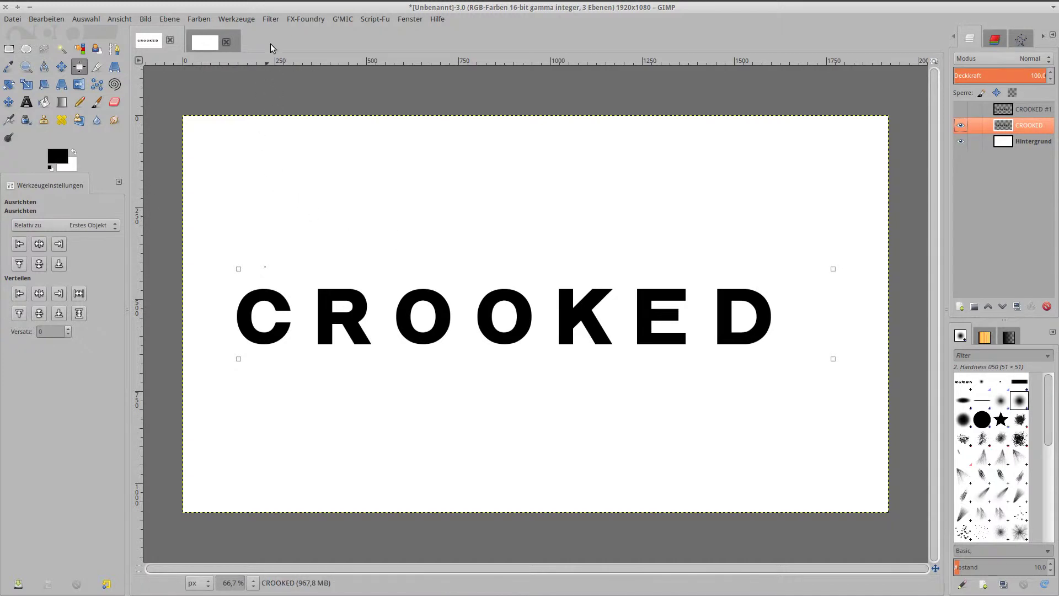
pyautogui.click(273, 20)
pyautogui.moveTo(298, 85)
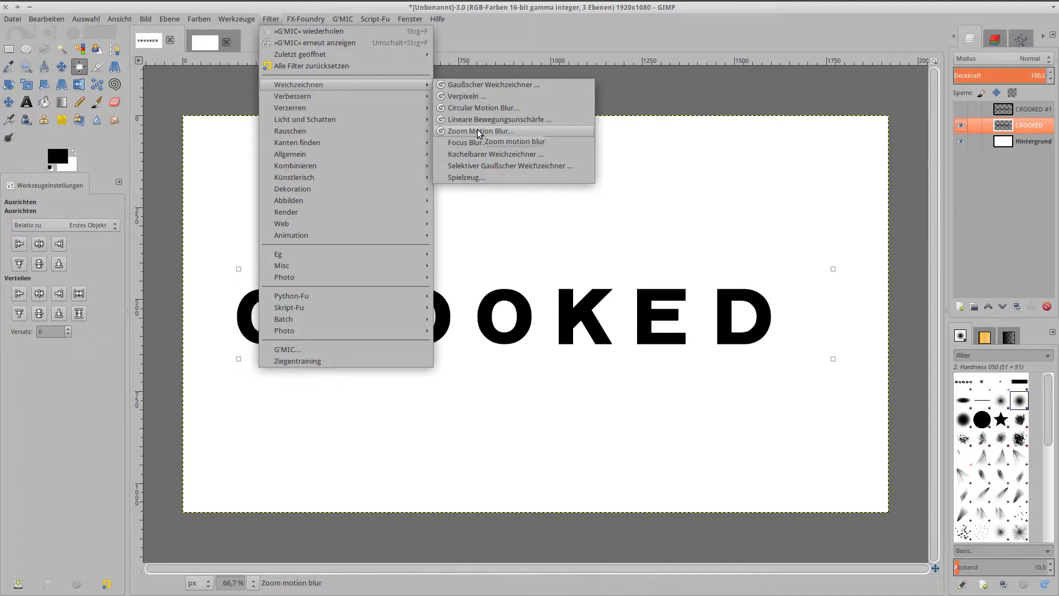
# - Apply Zoom Motion Blur to the original CROOKED layer with blurring factor -0,100
pyautogui.click(477, 130)
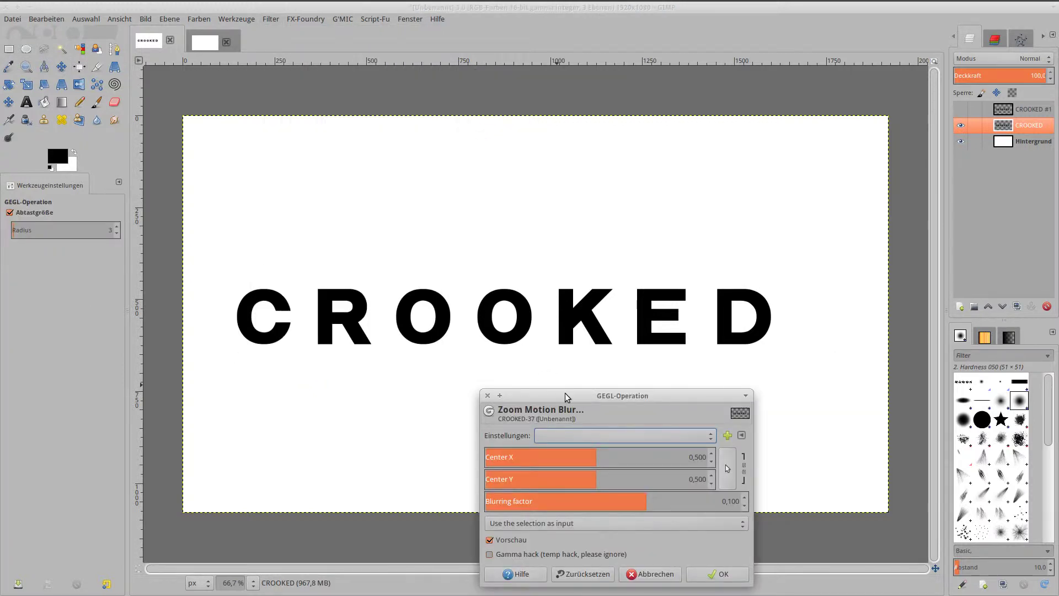
pyautogui.click(736, 502)
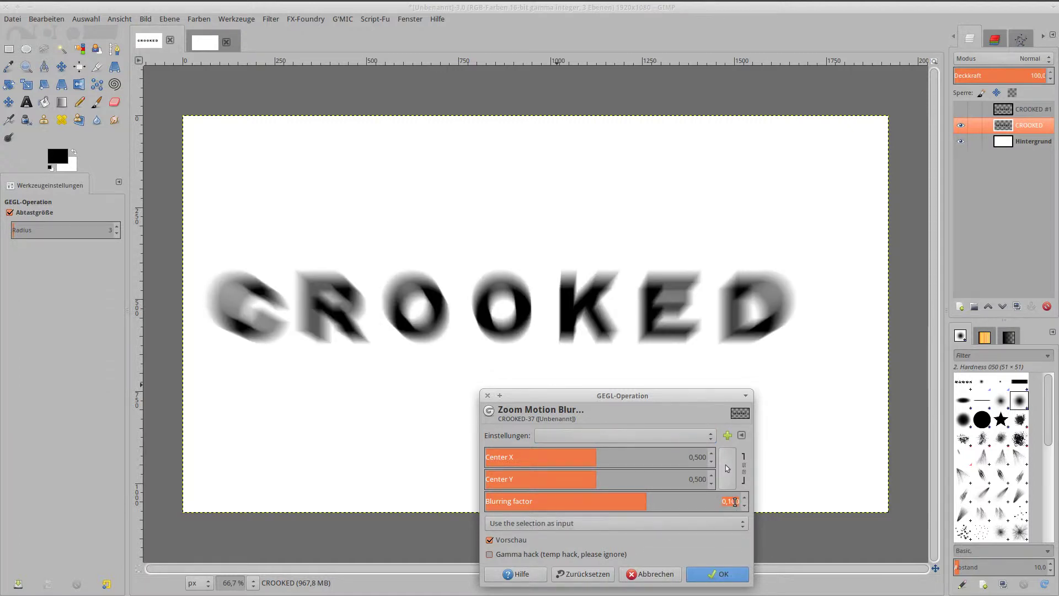
pyautogui.press('BackSpace')
pyautogui.write(',100')
pyautogui.click(704, 478)
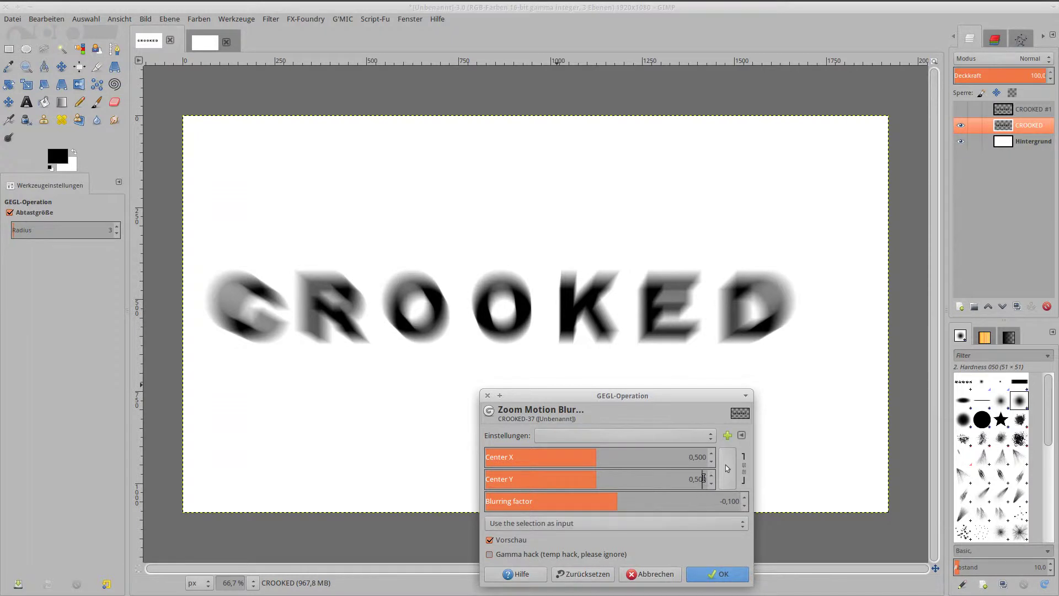
pyautogui.click(722, 575)
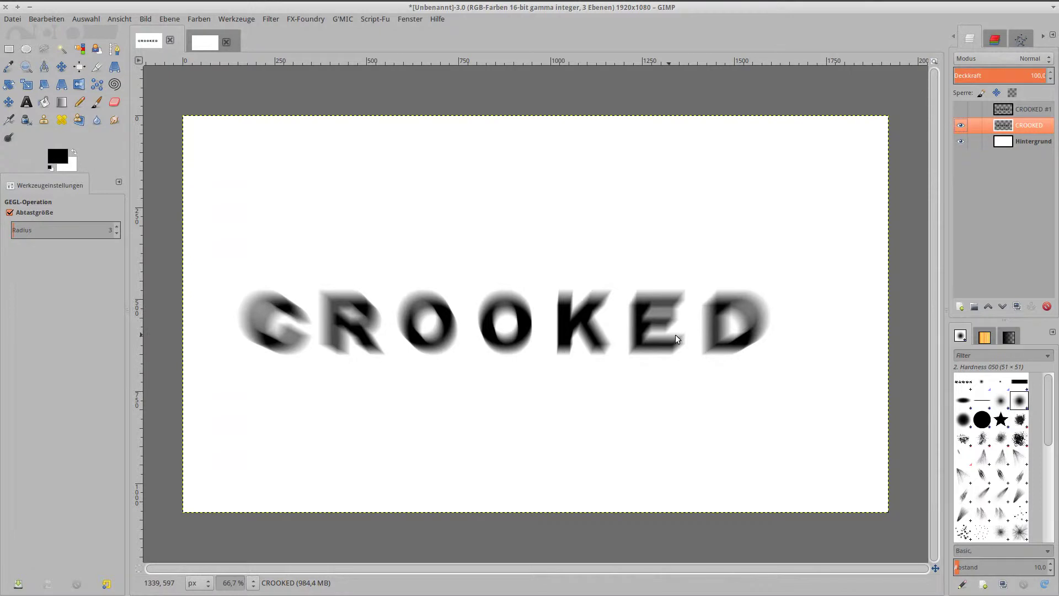
# - Select the blurred letters by picking the white background by colour and inverting it
pyautogui.click(80, 49)
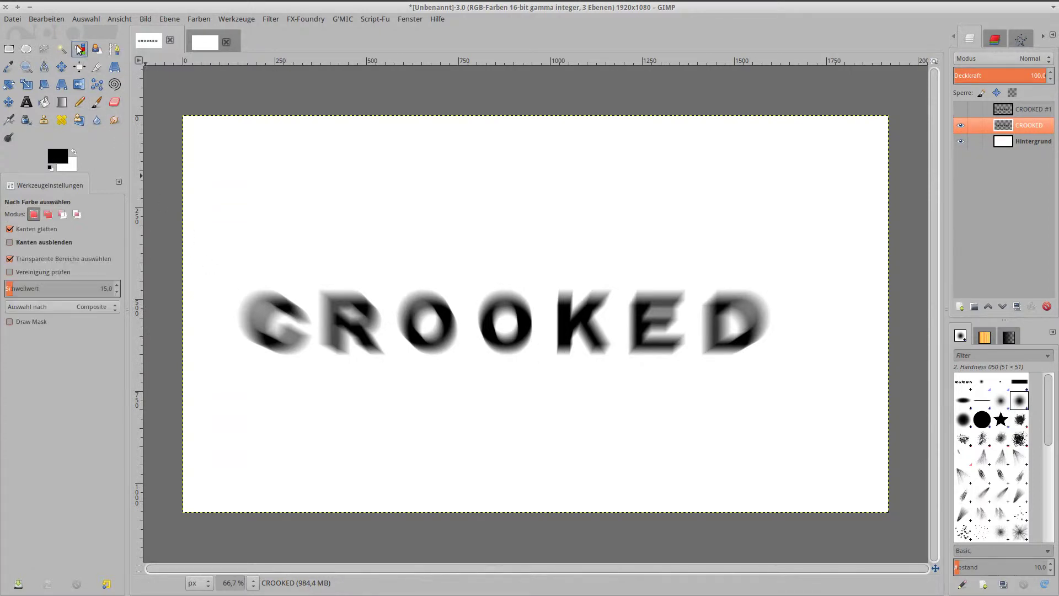
pyautogui.click(323, 169)
pyautogui.click(86, 18)
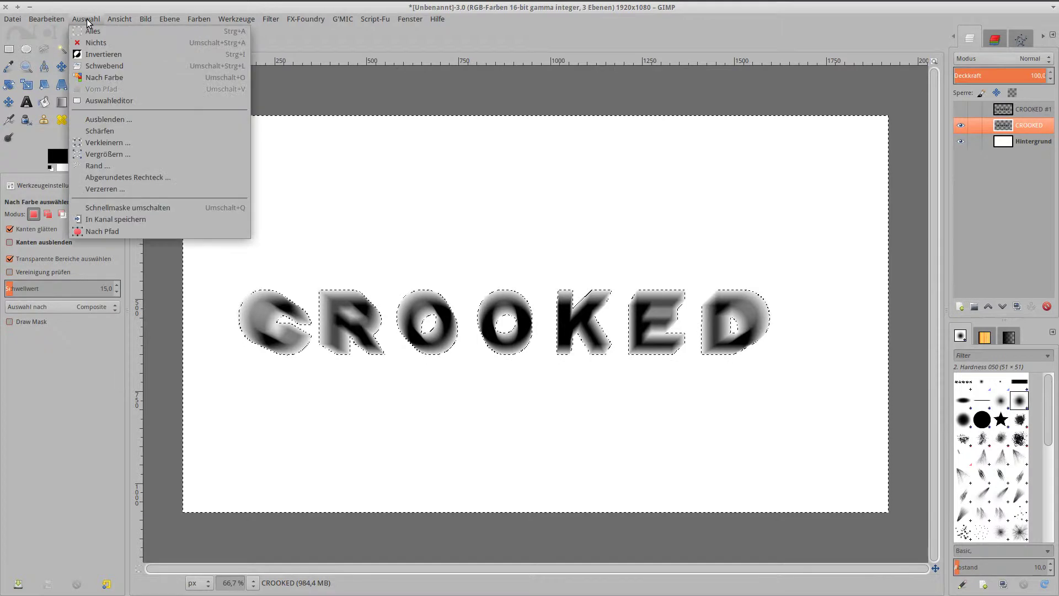
pyautogui.click(97, 55)
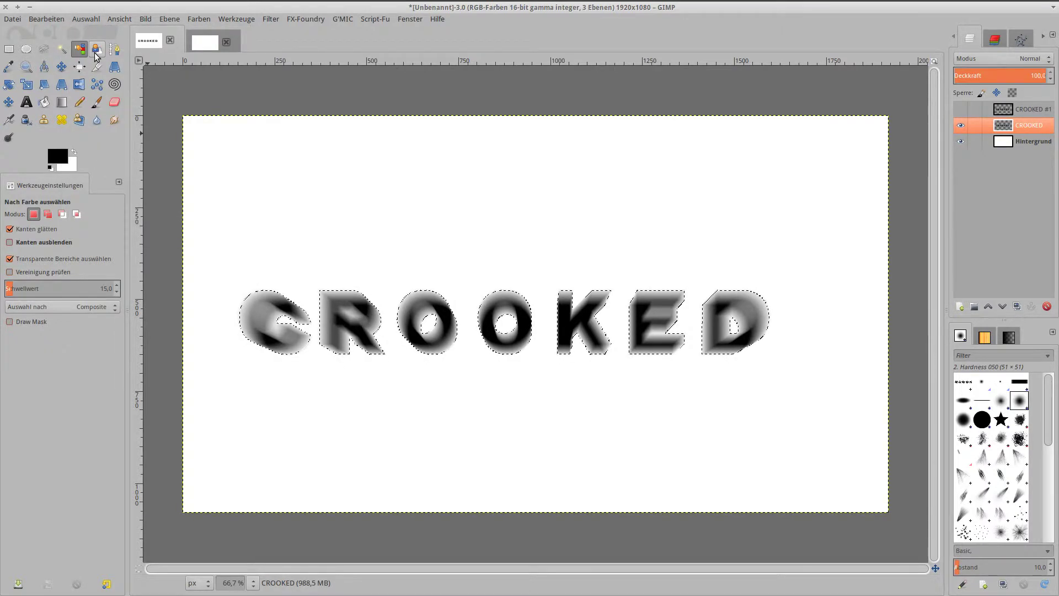
# - Pick the Gradient tool, set to a linear foreground-to-transparent gradient
pyautogui.click(65, 106)
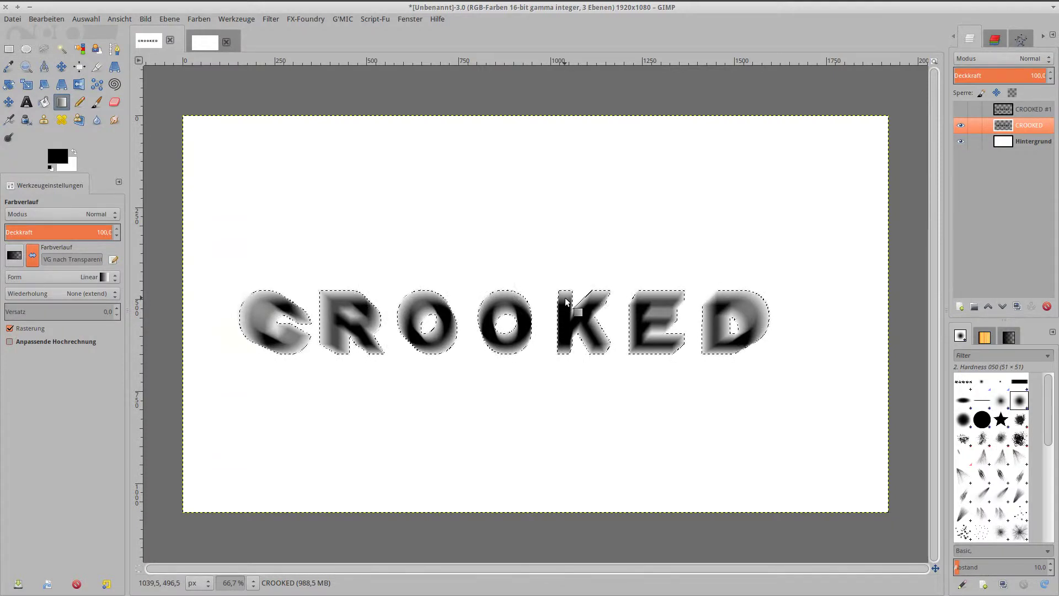
# - Fill the selected letters with a straight vertical black gradient from the K, then show CROOKED #1
pyautogui.moveTo(565, 296); pyautogui.dragTo(565, 296)
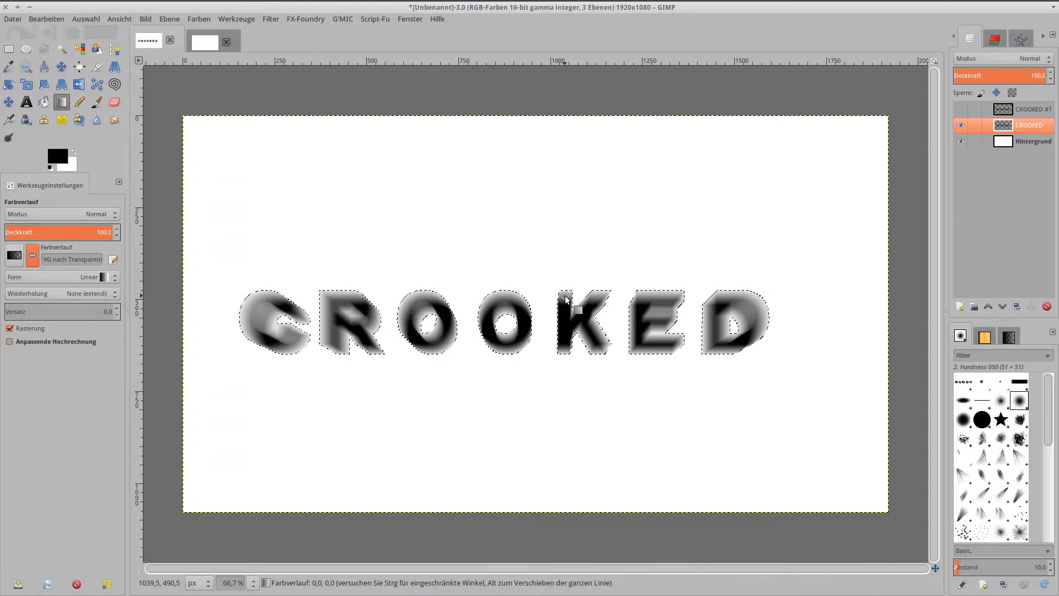
pyautogui.press('ctrl')
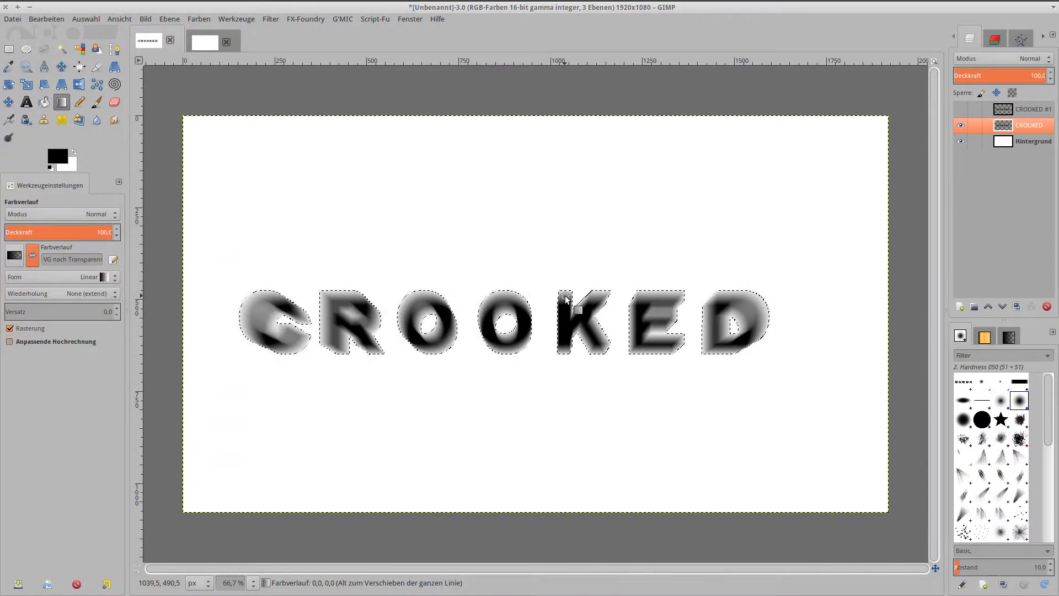
pyautogui.moveTo(565, 296); pyautogui.dragTo(549, 425)
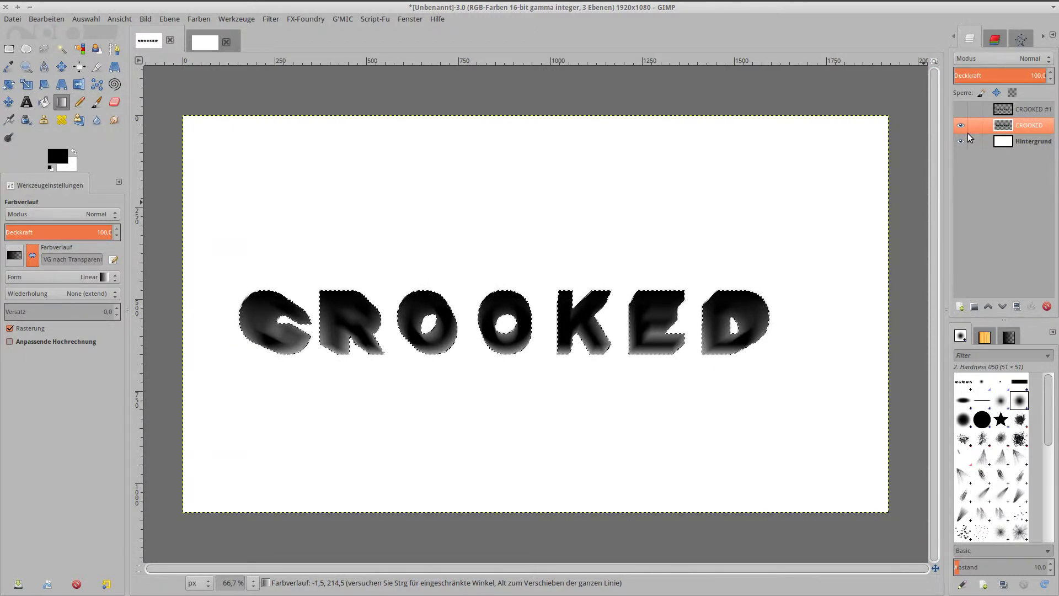
pyautogui.click(963, 111)
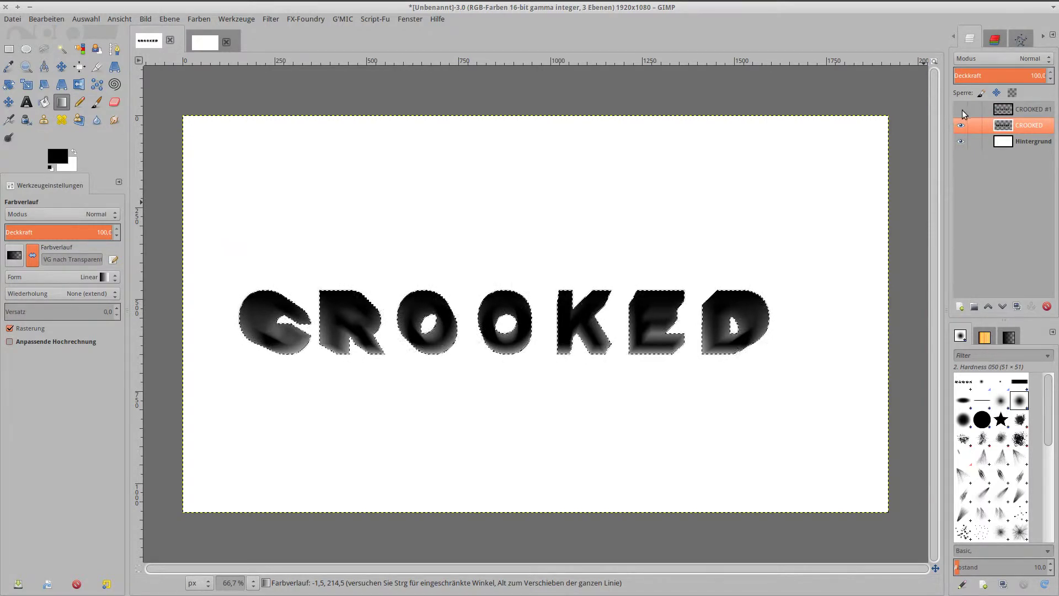
# - Select the CROOKED #1 letters from their alpha channel and choose the FG-to-BG (RGB) gradient
pyautogui.keyDown('alt'); pyautogui.click(1004, 110); pyautogui.keyUp('alt')
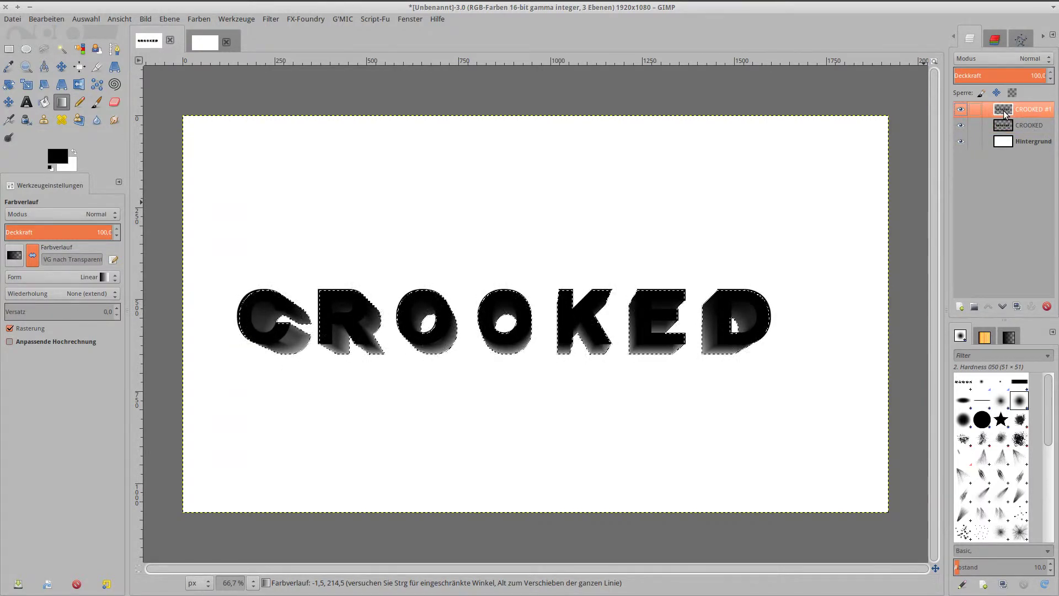
pyautogui.rightClick(1004, 110)
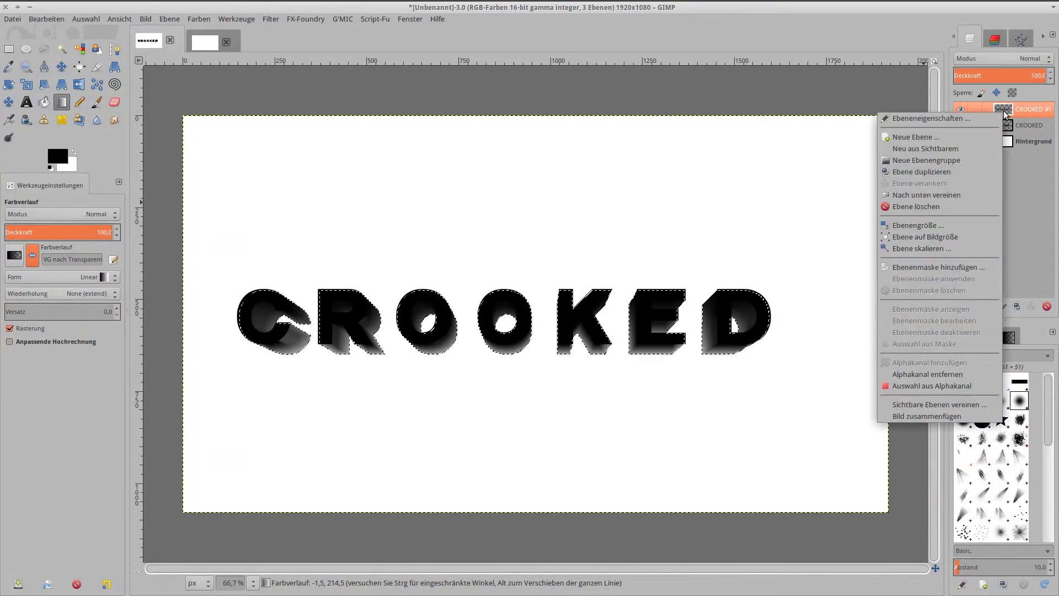
pyautogui.click(926, 387)
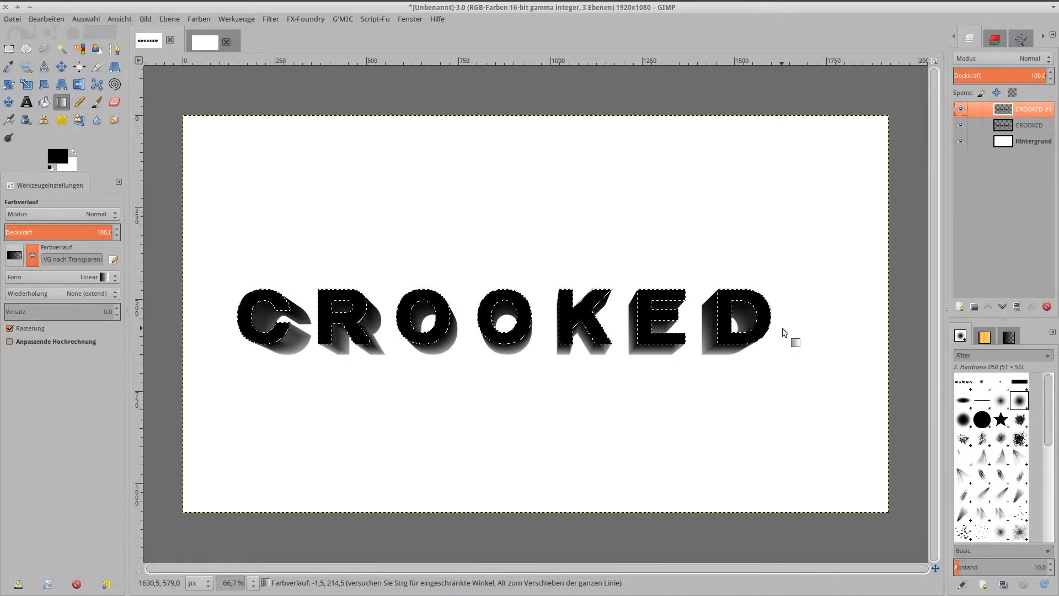
pyautogui.click(14, 256)
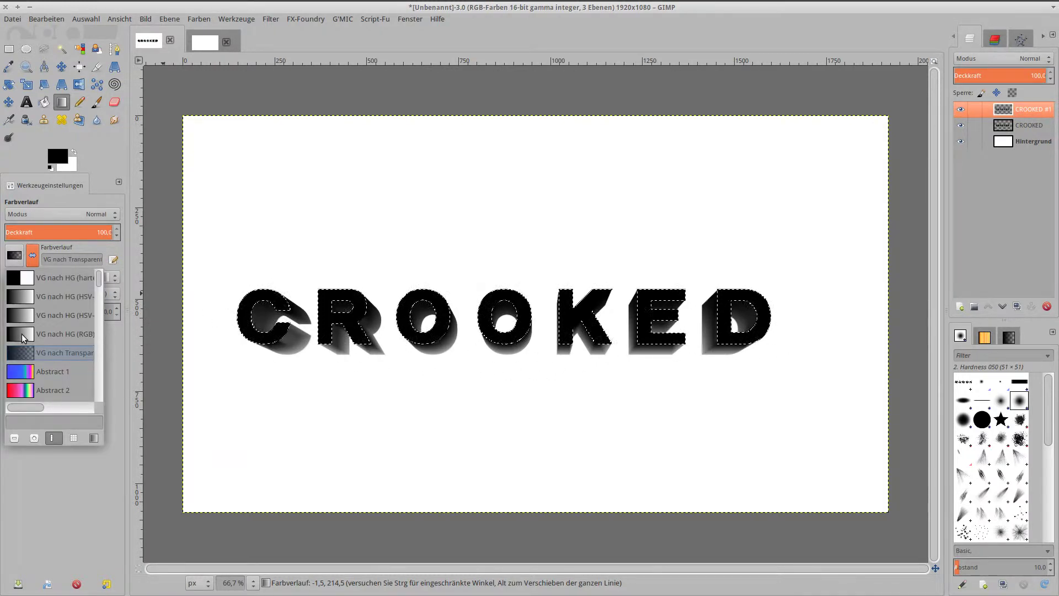
pyautogui.click(22, 334)
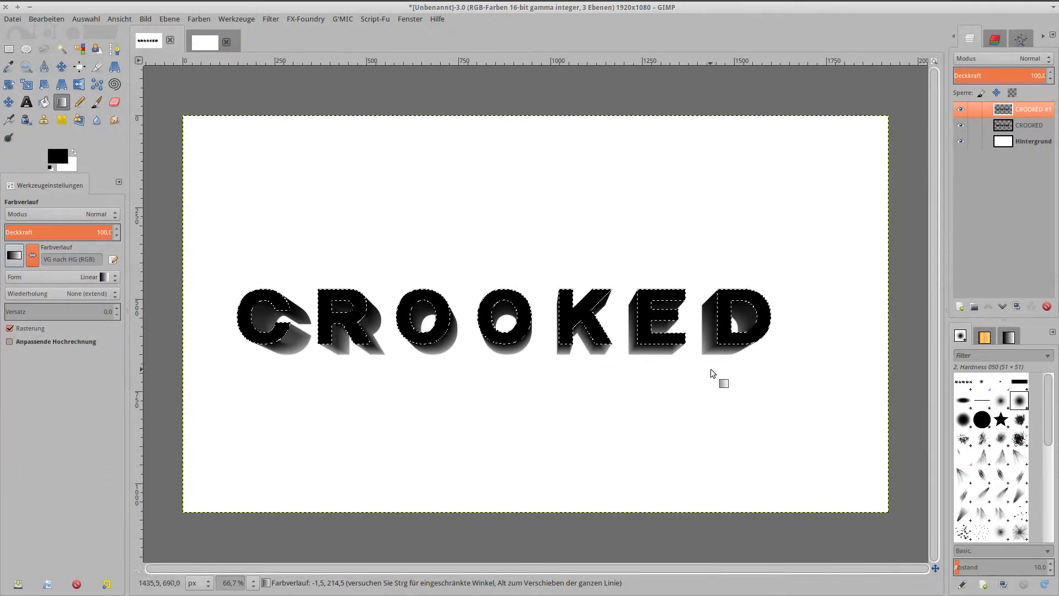
# - Subtract an ellipse covering the text's lower half from the letter selection
pyautogui.click(26, 49)
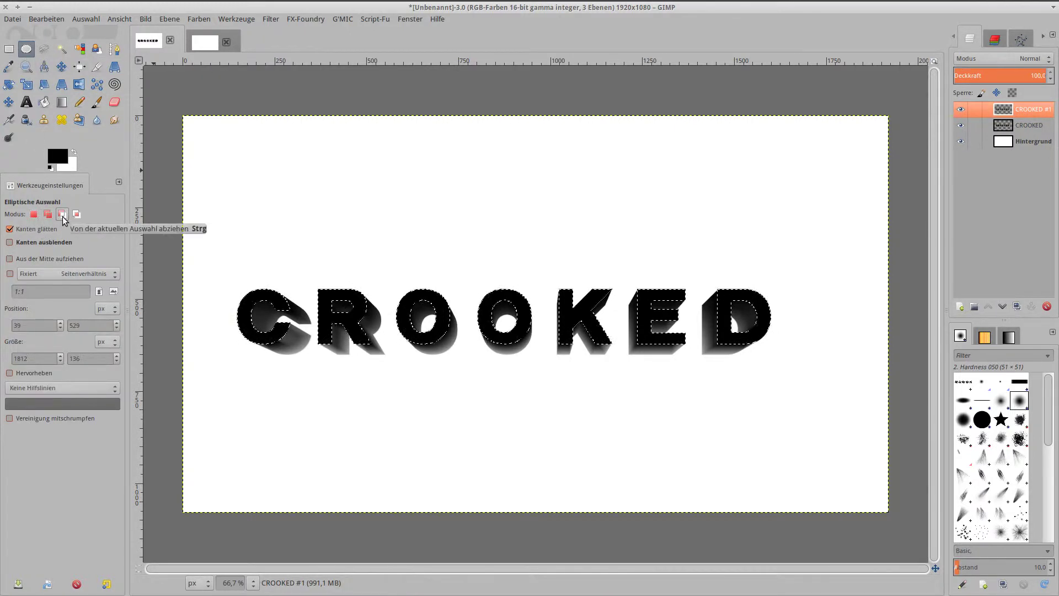
pyautogui.click(62, 214)
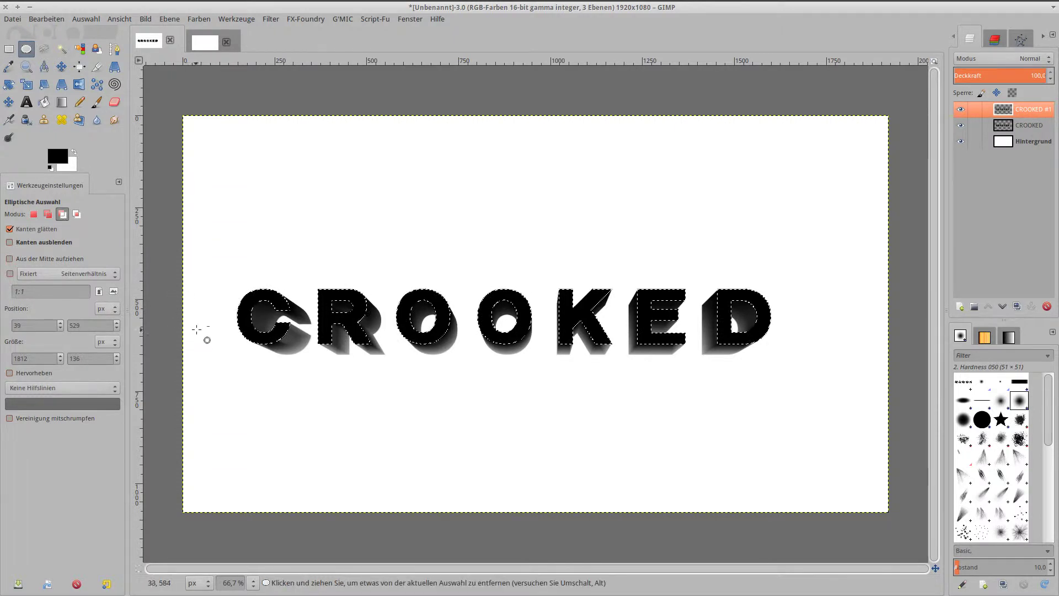
pyautogui.moveTo(188, 314); pyautogui.dragTo(834, 381)
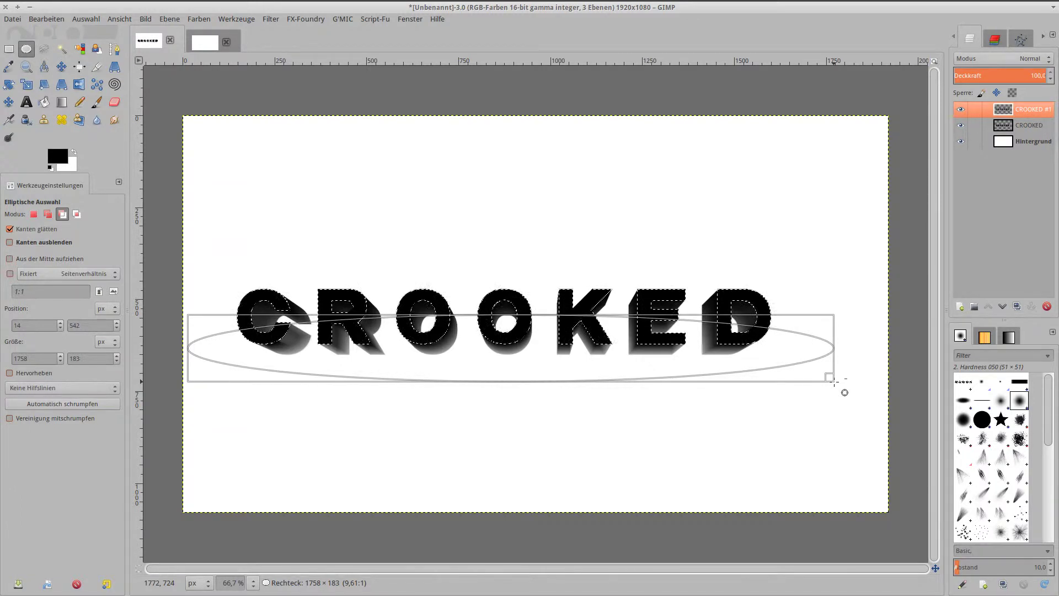
pyautogui.moveTo(834, 380); pyautogui.dragTo(834, 381)
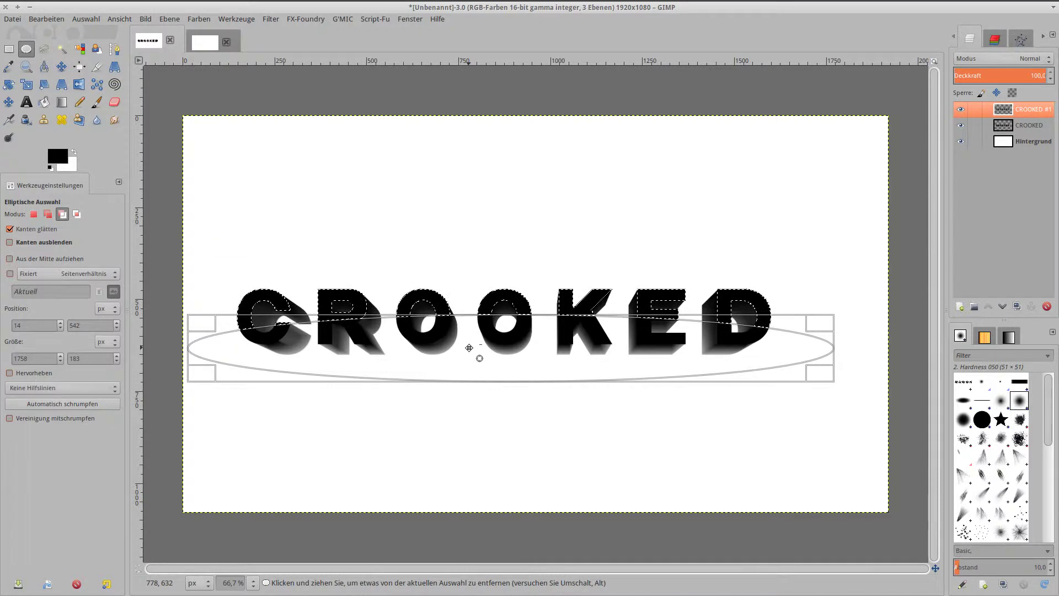
pyautogui.click(470, 352)
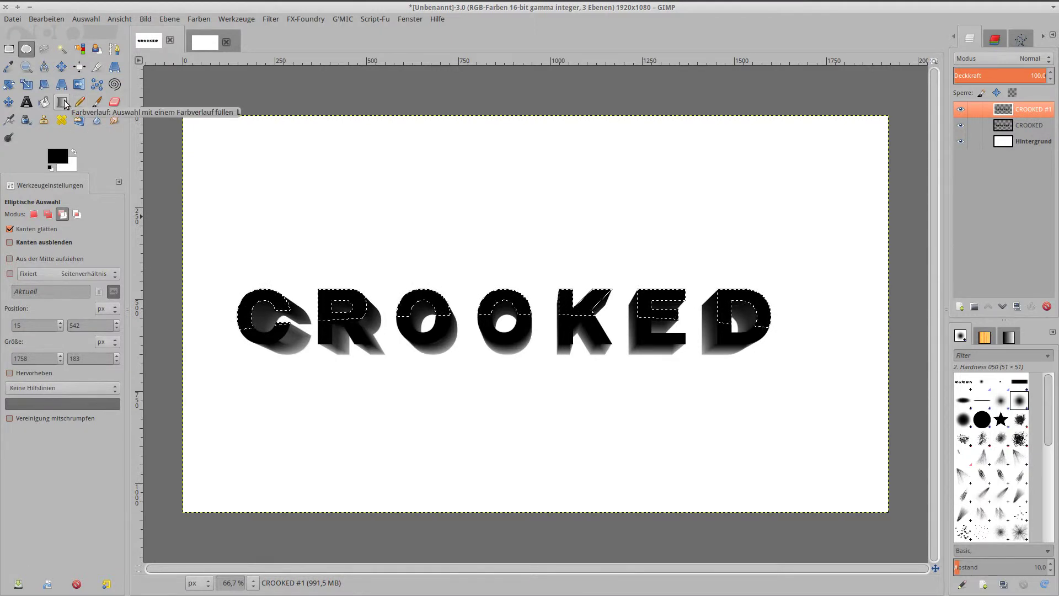
# - Draw a white FG-to-Transparent gradient straight down from the K over the selected letter tops
pyautogui.click(63, 103)
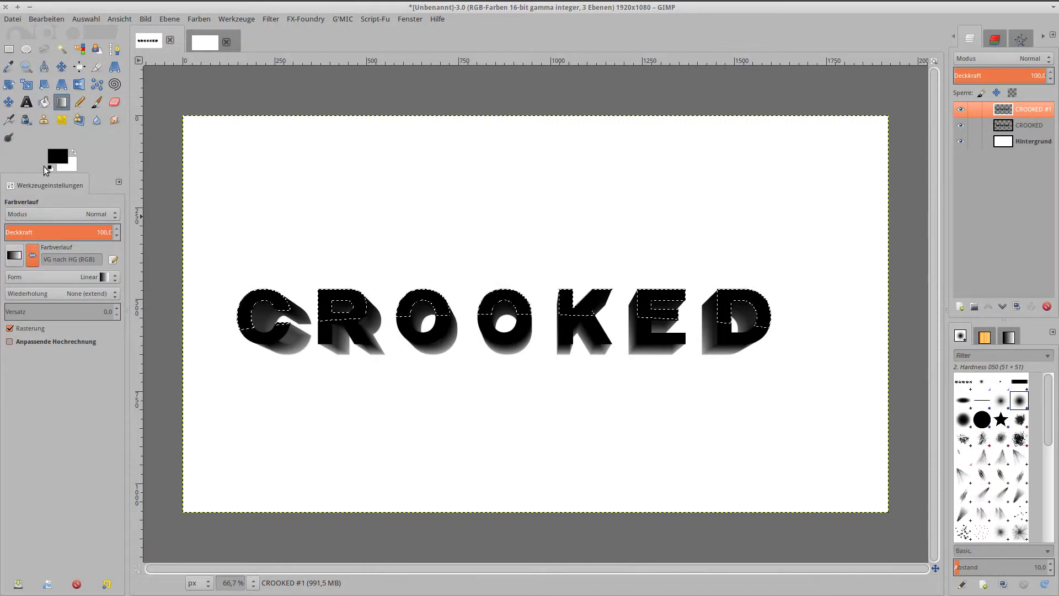
pyautogui.click(74, 152)
pyautogui.click(14, 255)
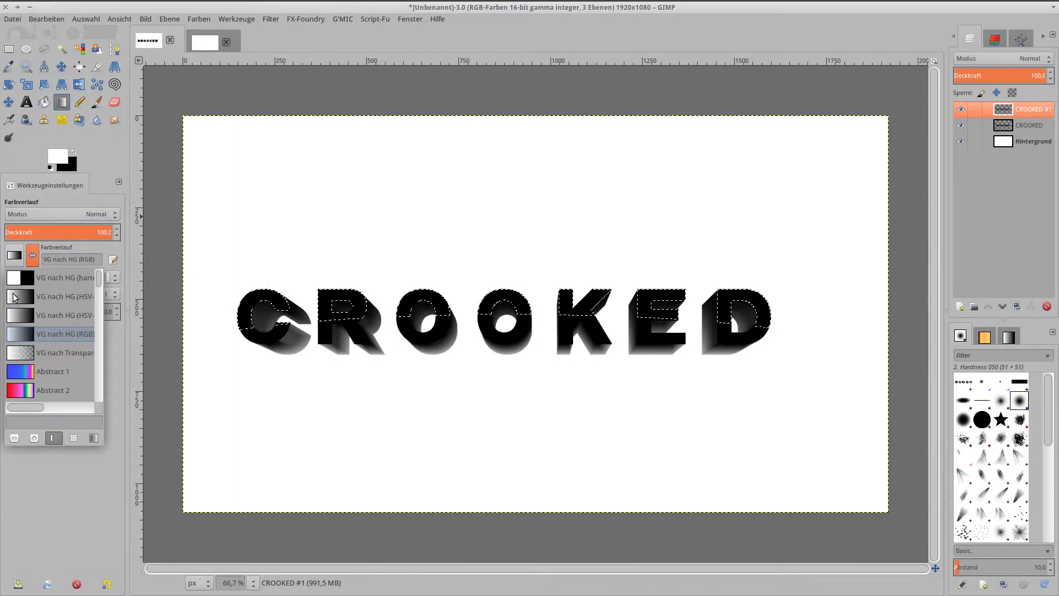
pyautogui.click(22, 353)
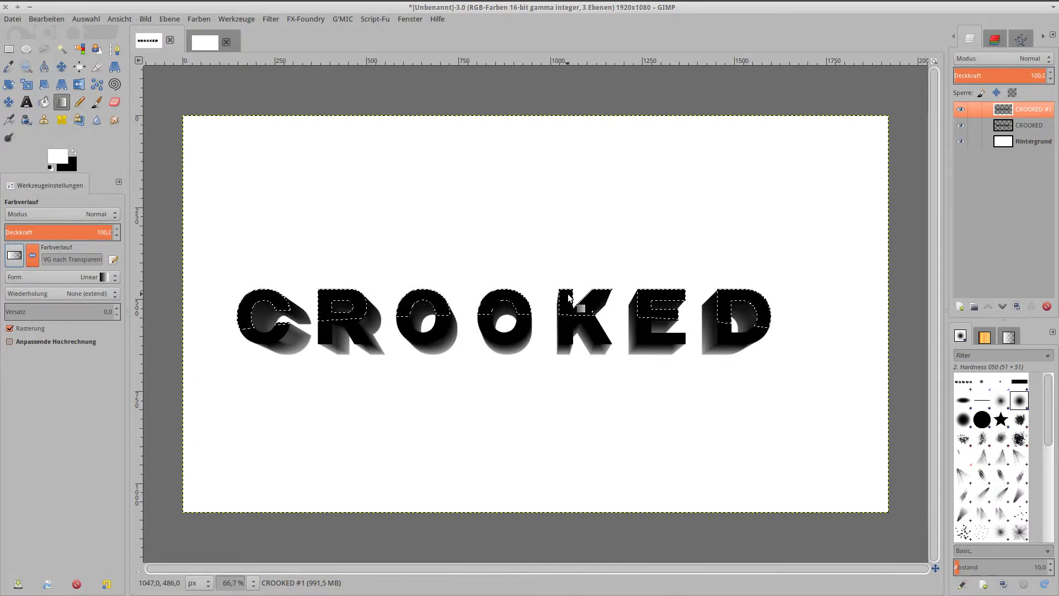
pyautogui.moveTo(569, 295); pyautogui.dragTo(569, 295)
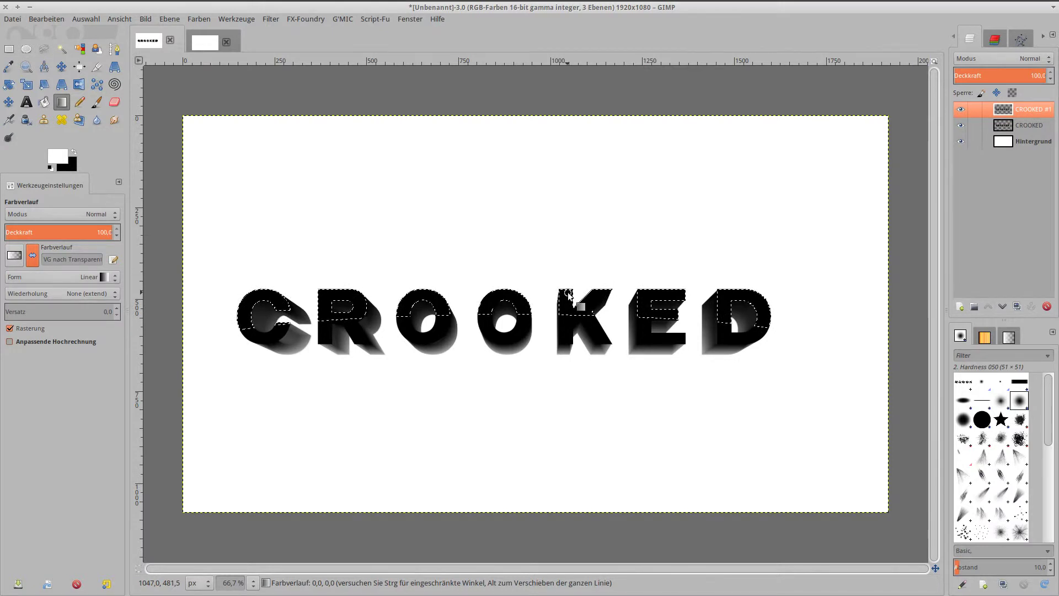
pyautogui.moveTo(568, 296); pyautogui.dragTo(559, 405)
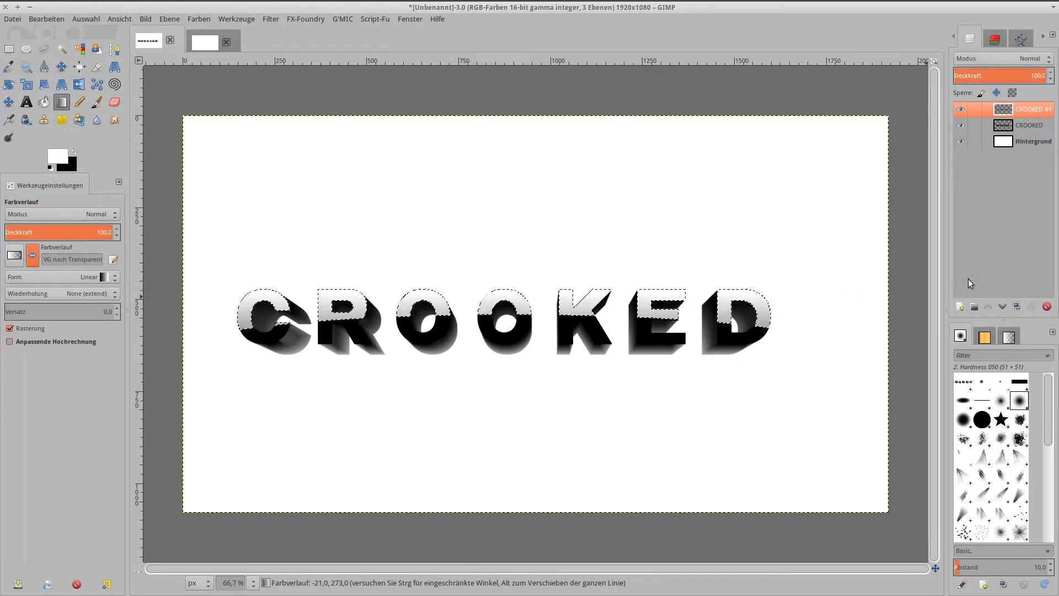
# - Hide Hintergrund, merge the visible CROOKED layers into one, and clear the selection
pyautogui.click(961, 142)
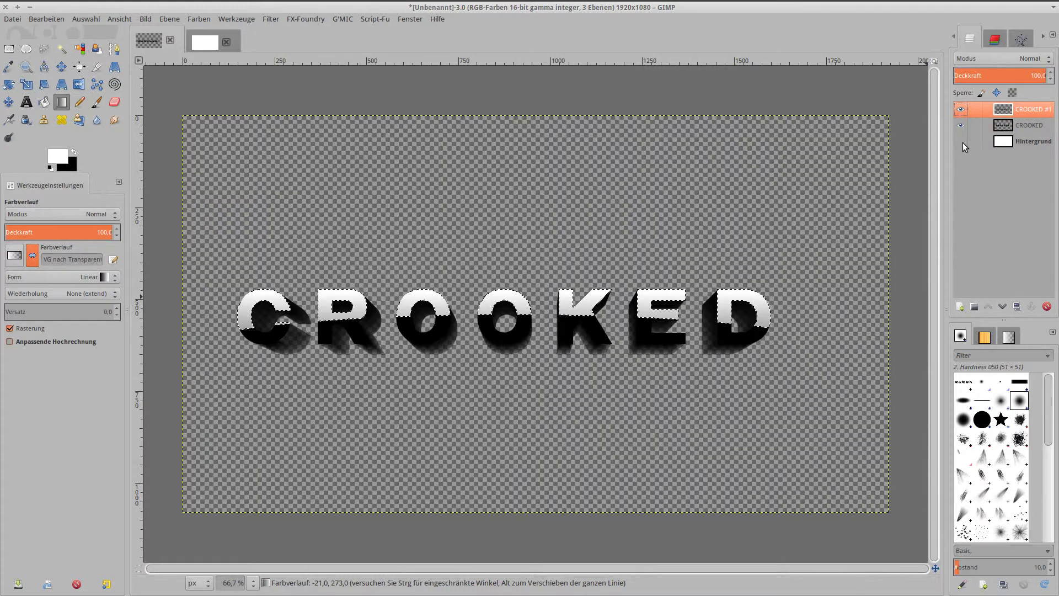
pyautogui.rightClick(1004, 112)
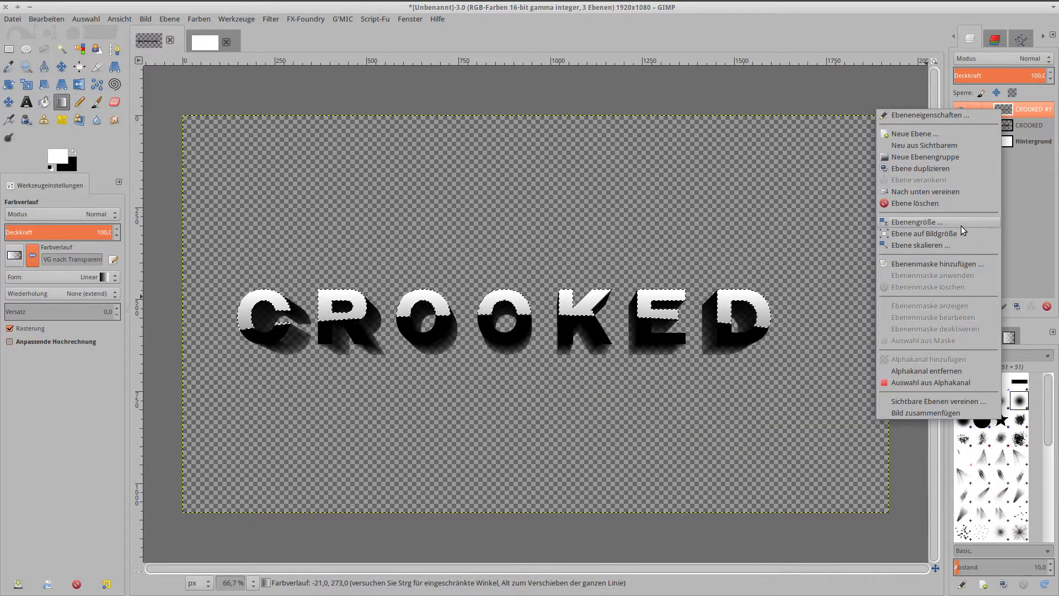
pyautogui.click(938, 398)
pyautogui.click(588, 353)
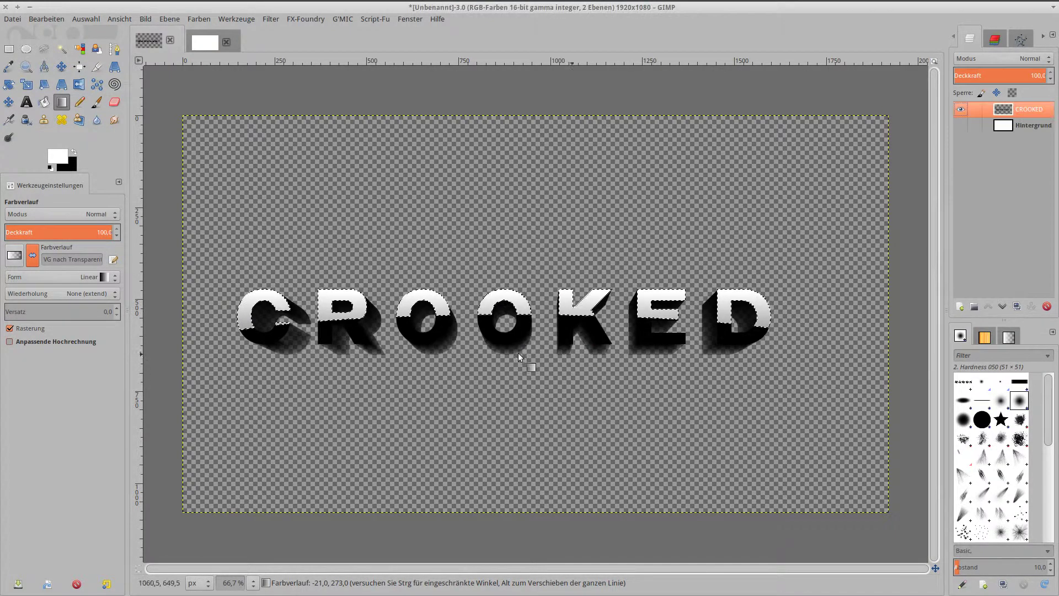
pyautogui.click(101, 18)
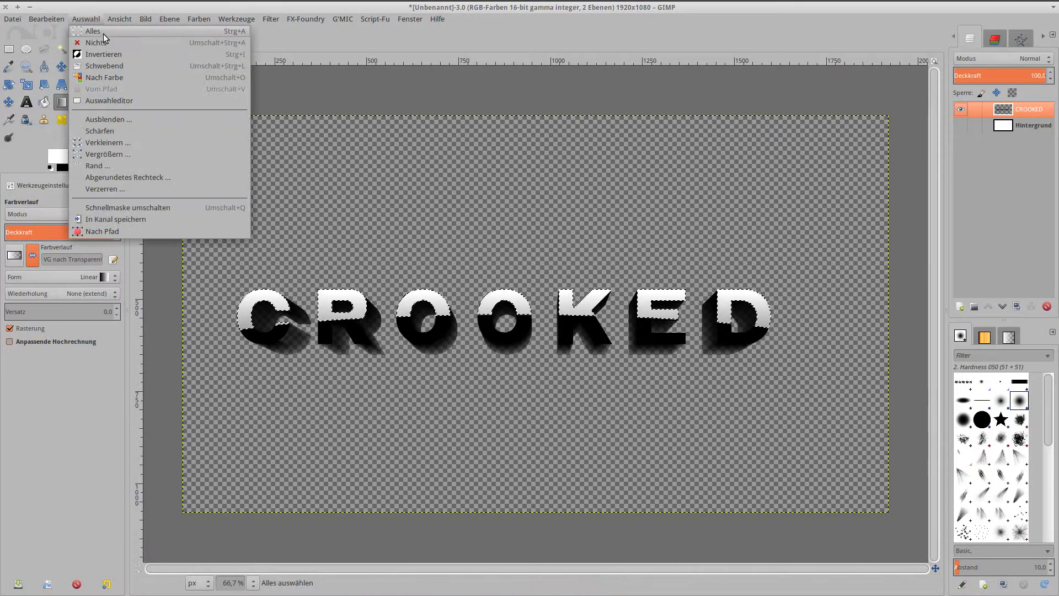
pyautogui.click(104, 42)
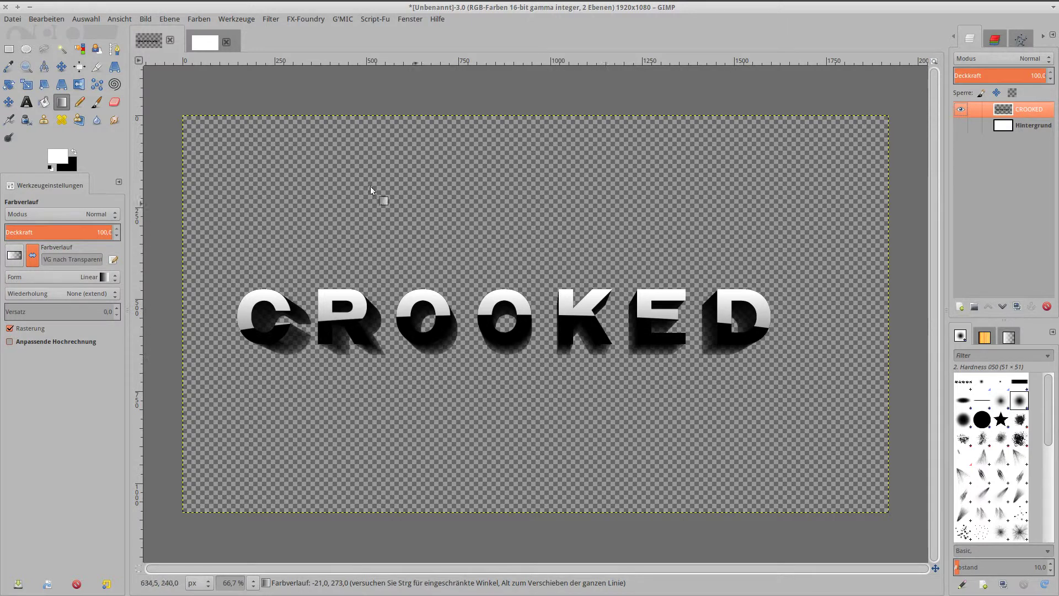
# - Crop the canvas tightly around the merged CROOKED lettering to 1480×204
pyautogui.click(97, 68)
pyautogui.moveTo(231, 270); pyautogui.dragTo(774, 354)
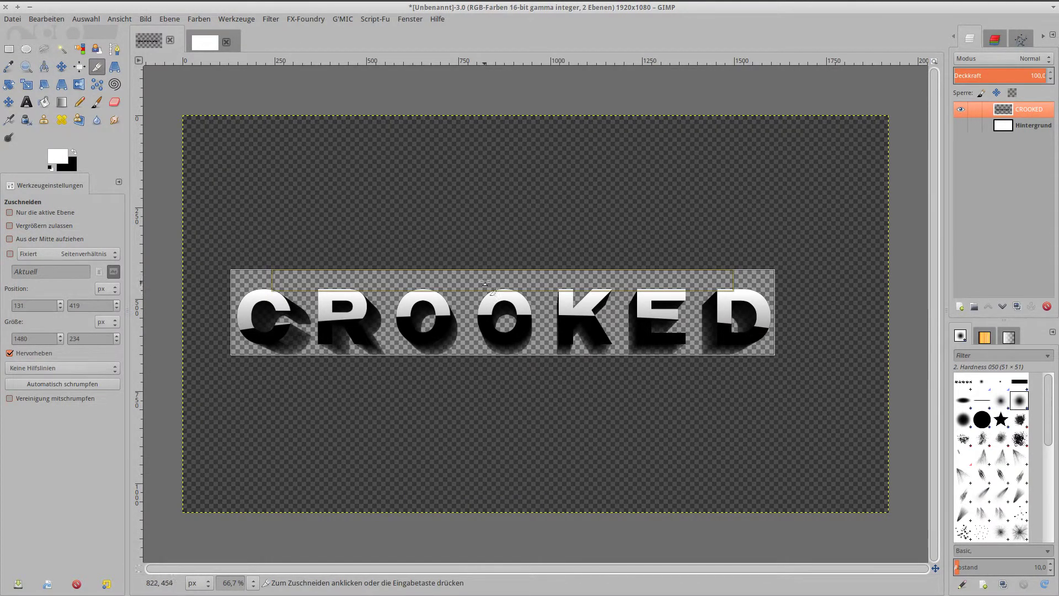
pyautogui.moveTo(486, 279); pyautogui.dragTo(485, 291)
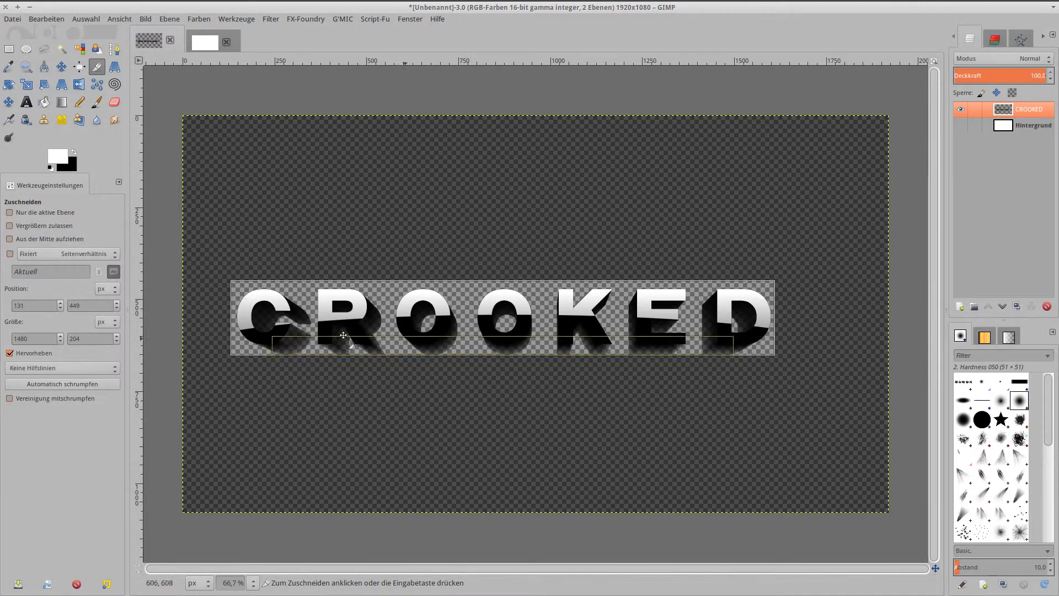
pyautogui.click(486, 326)
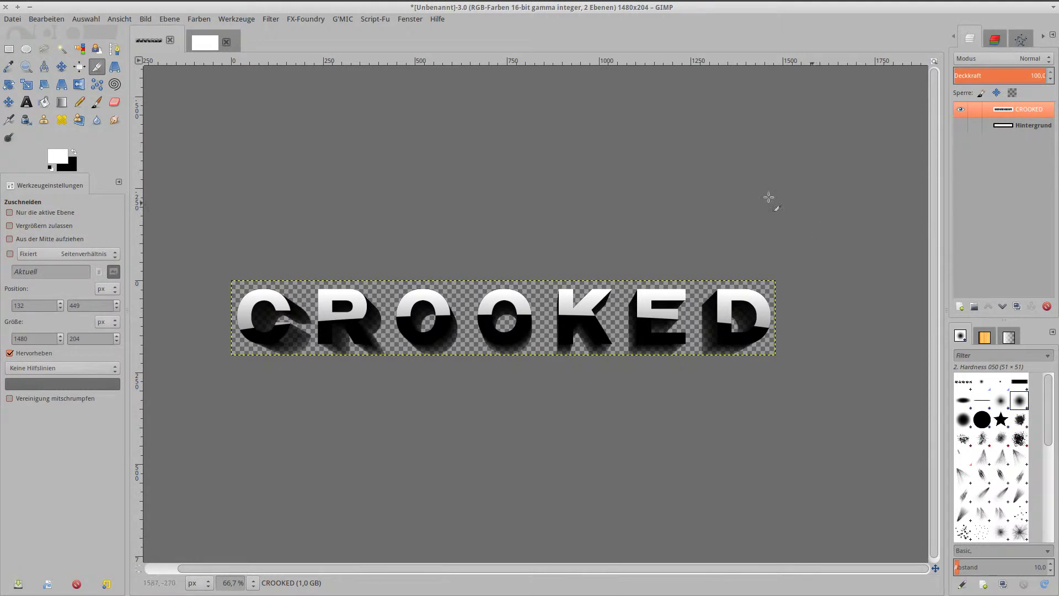
# - Copy the cropped CROOKED text and paste it as a new layer in the white 1920×1080 image
pyautogui.rightClick(474, 312)
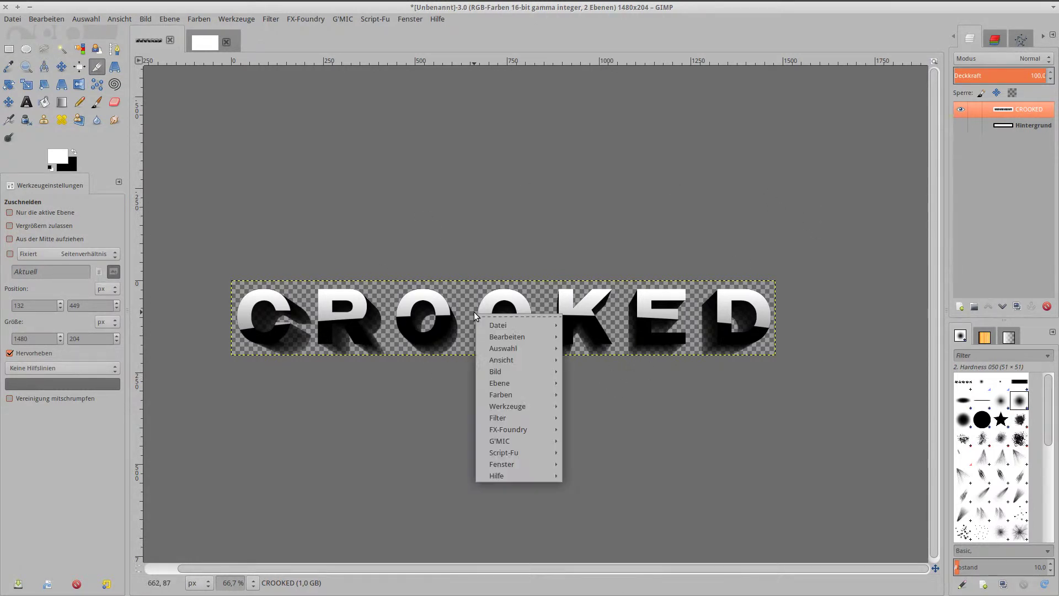
pyautogui.moveTo(506, 337)
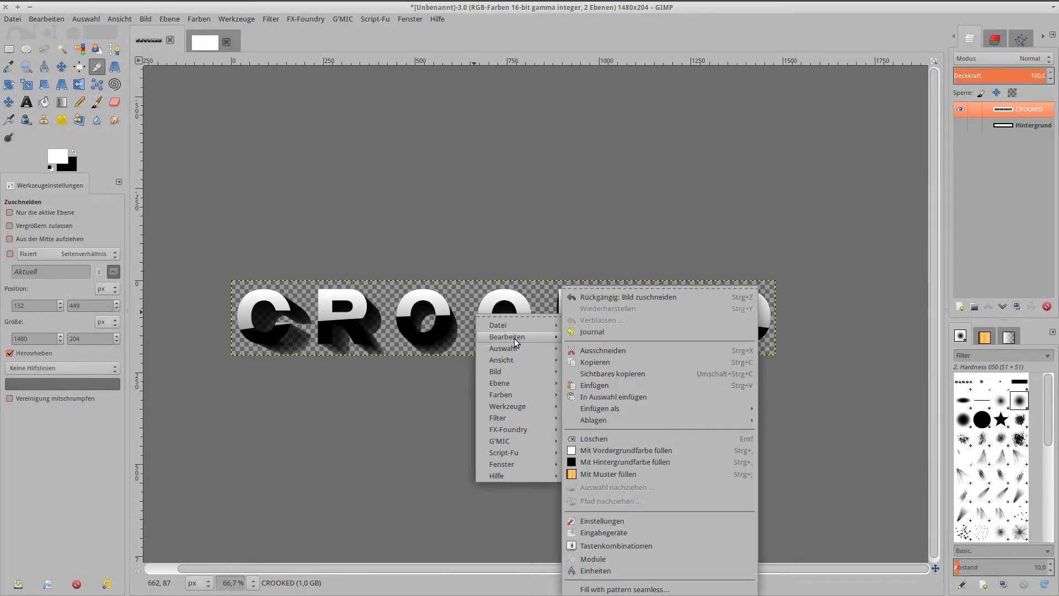
pyautogui.click(590, 362)
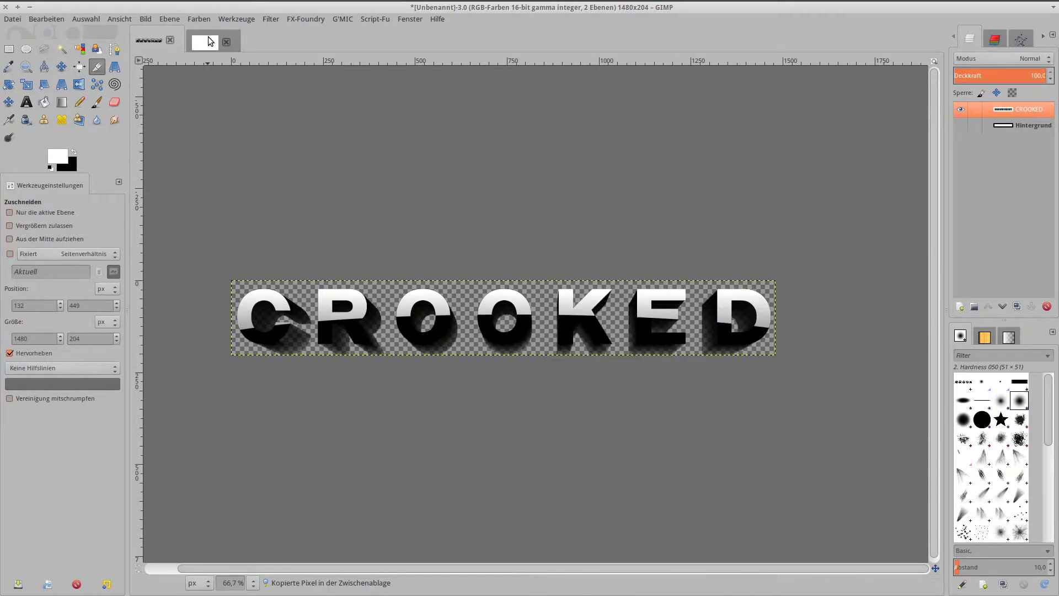
pyautogui.click(210, 41)
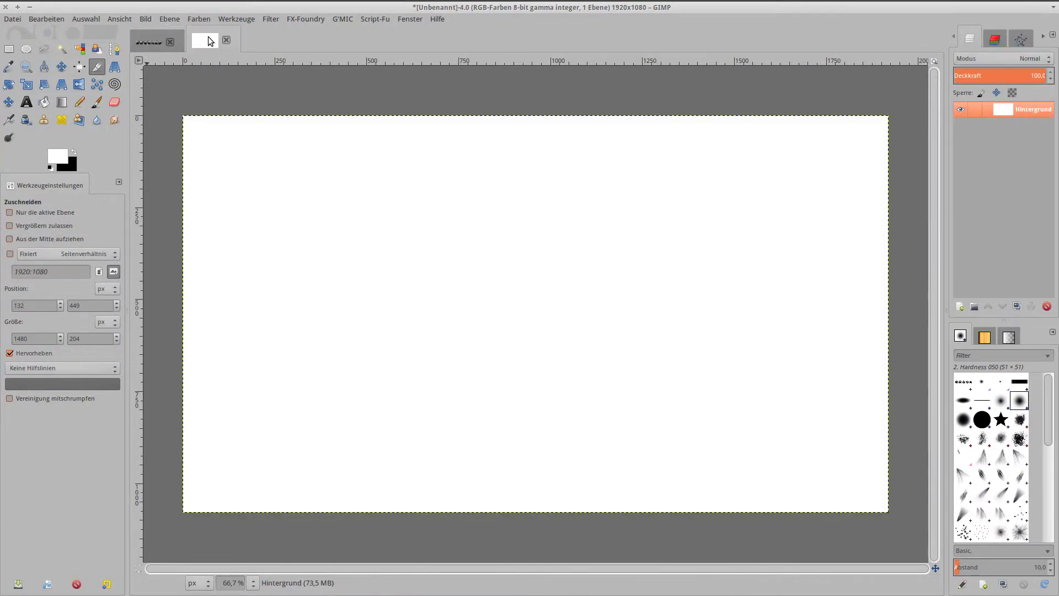
pyautogui.rightClick(415, 223)
pyautogui.moveTo(448, 247)
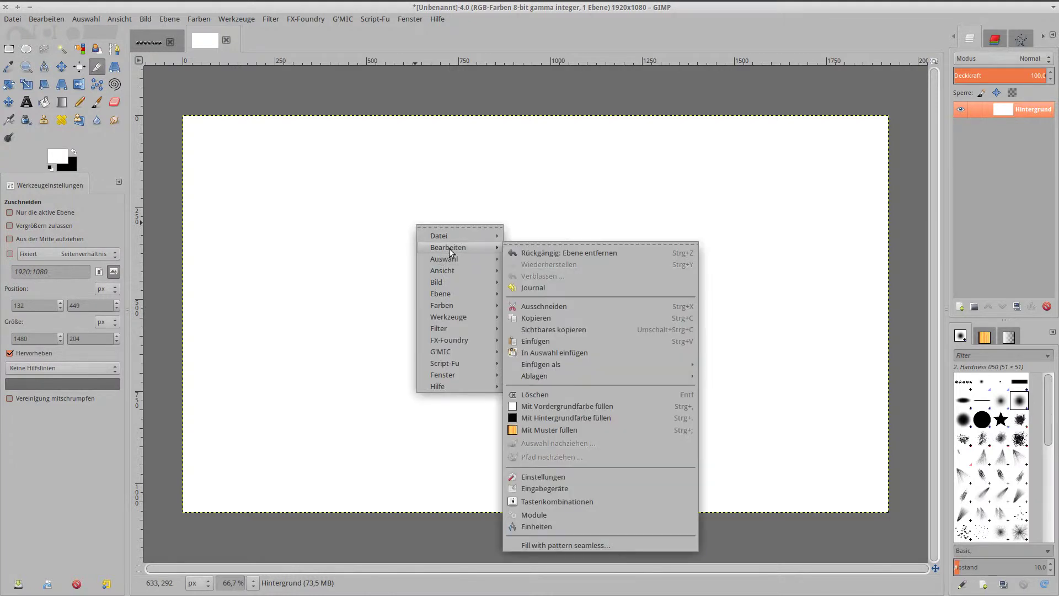
pyautogui.click(576, 341)
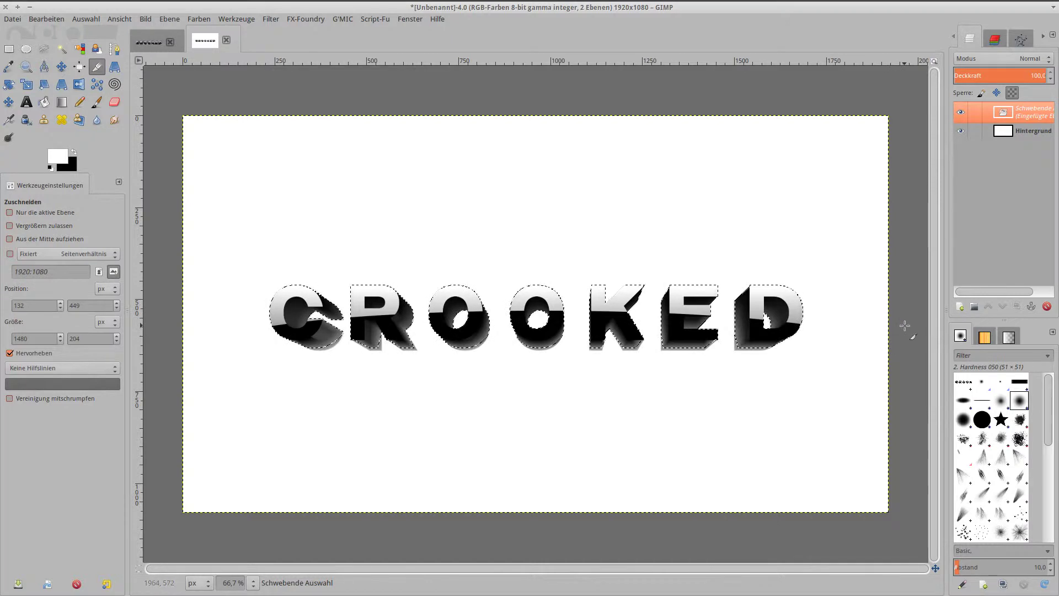
pyautogui.click(961, 308)
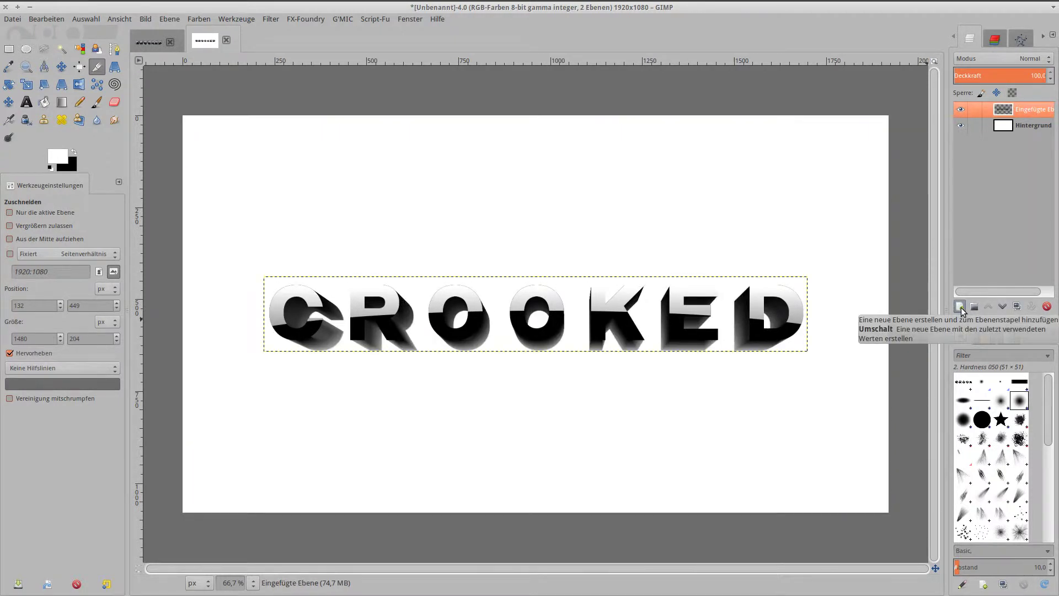
# - Unified-transform the pasted text into a tall perspective shape, raising both ends and stretching it vertically
pyautogui.click(114, 68)
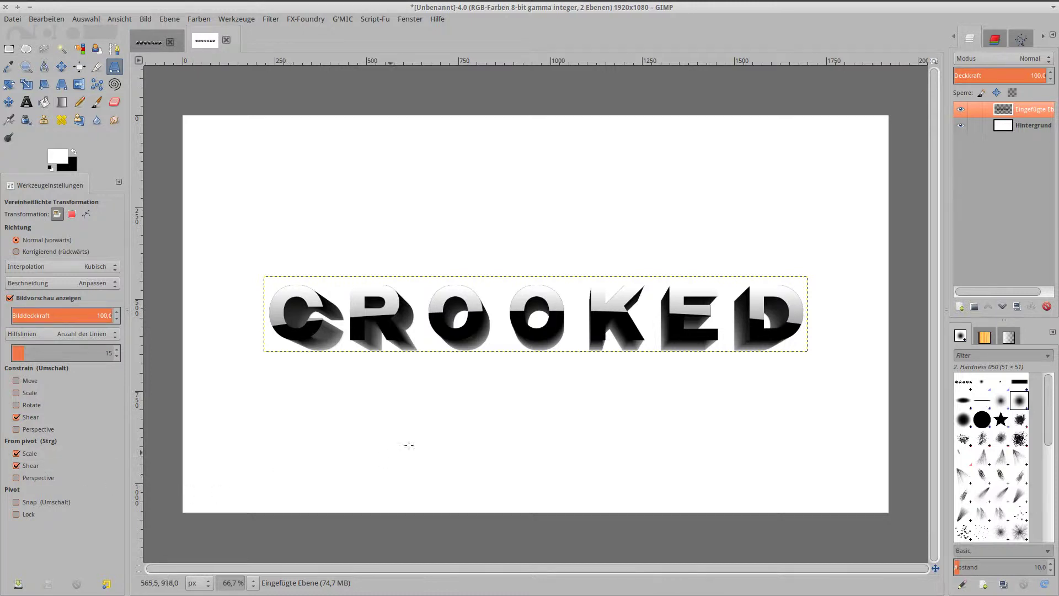
pyautogui.click(537, 321)
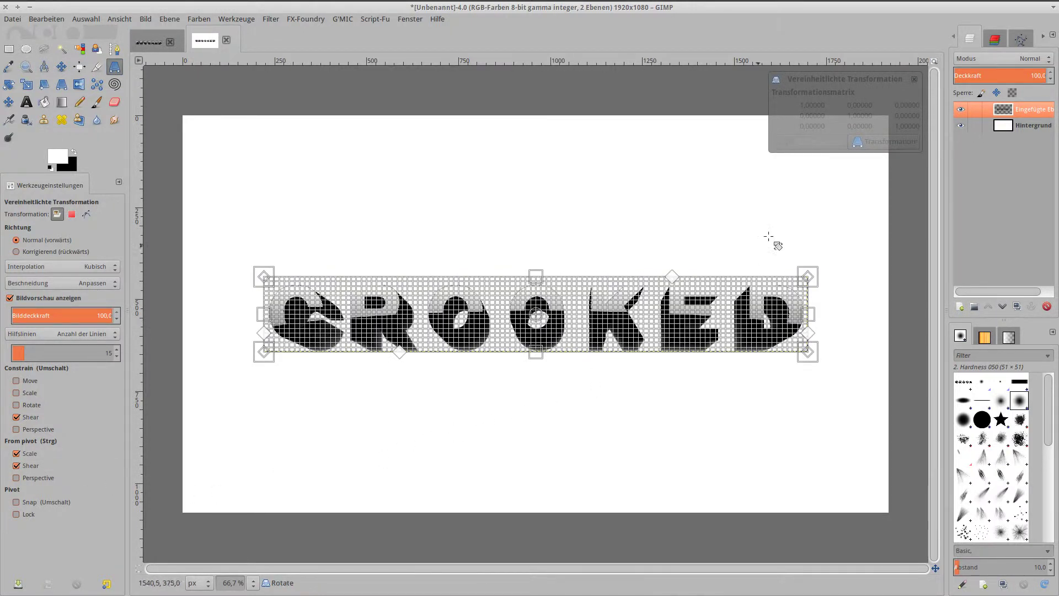
pyautogui.moveTo(806, 277); pyautogui.dragTo(868, 165)
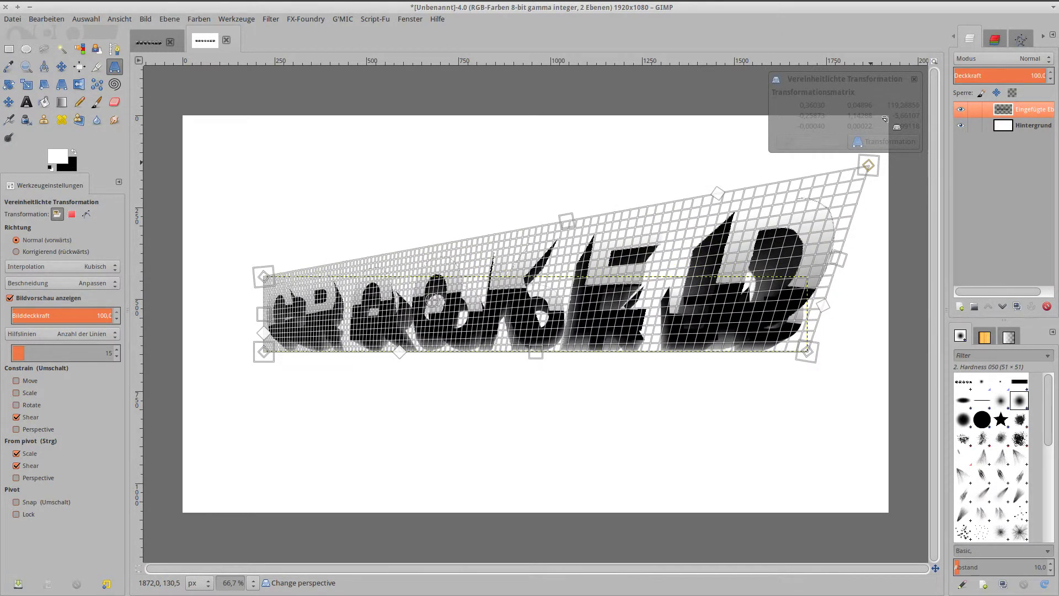
pyautogui.moveTo(879, 134); pyautogui.dragTo(888, 114)
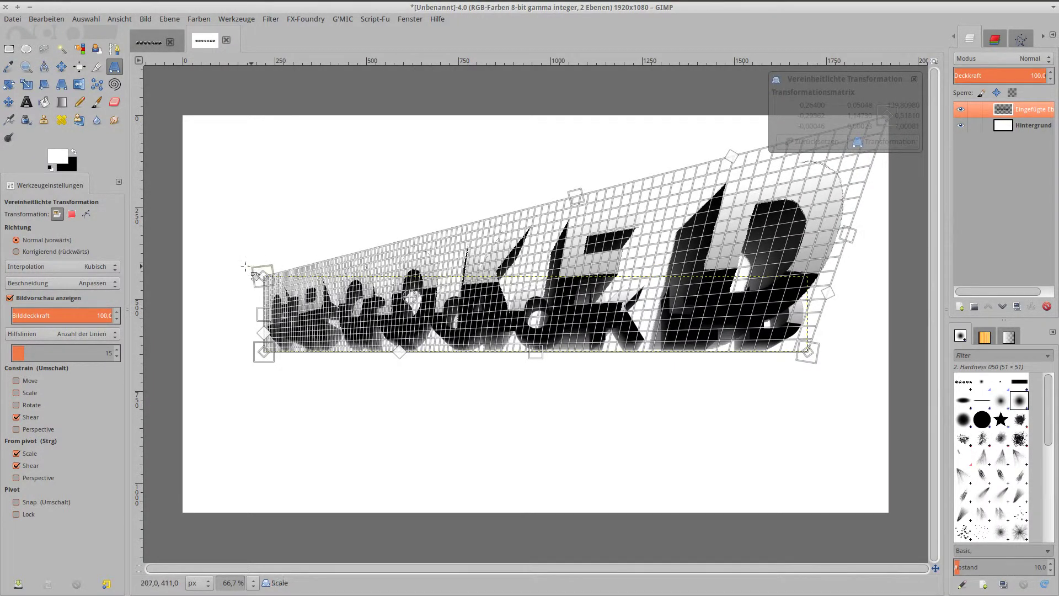
pyautogui.moveTo(223, 215); pyautogui.dragTo(184, 113)
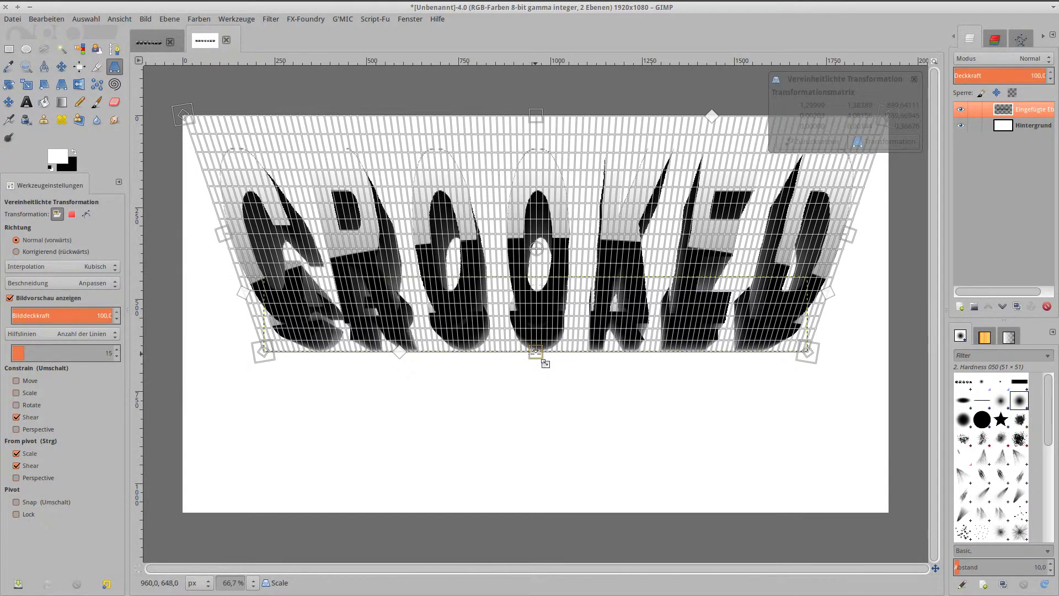
pyautogui.moveTo(535, 353); pyautogui.dragTo(531, 466)
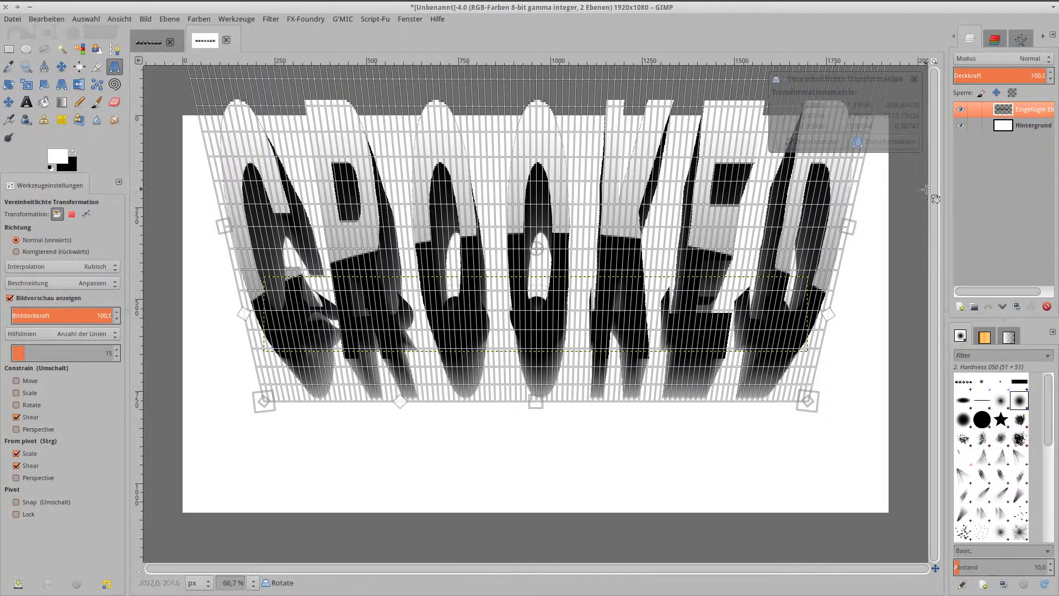
pyautogui.click(905, 145)
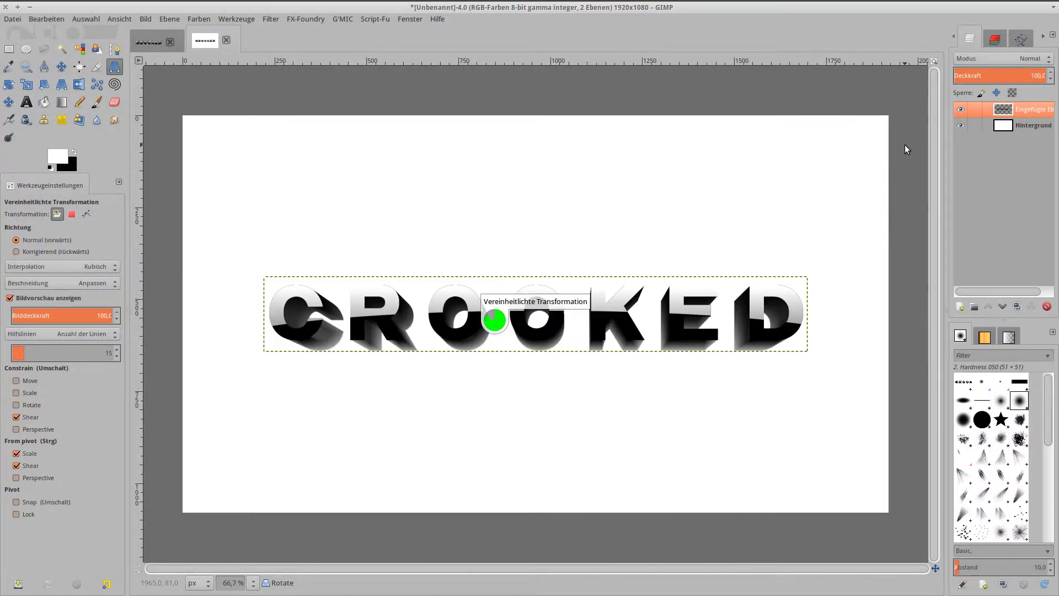
# - Centre the transformed CROOKED layer vertically on the canvas with the Align tool
pyautogui.click(79, 67)
pyautogui.click(426, 224)
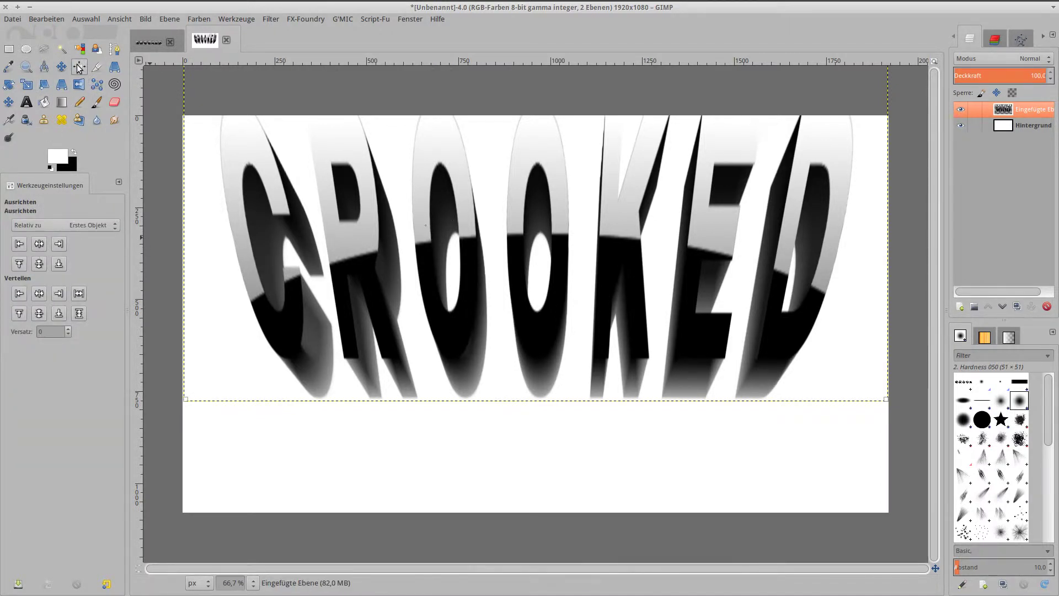
pyautogui.click(40, 266)
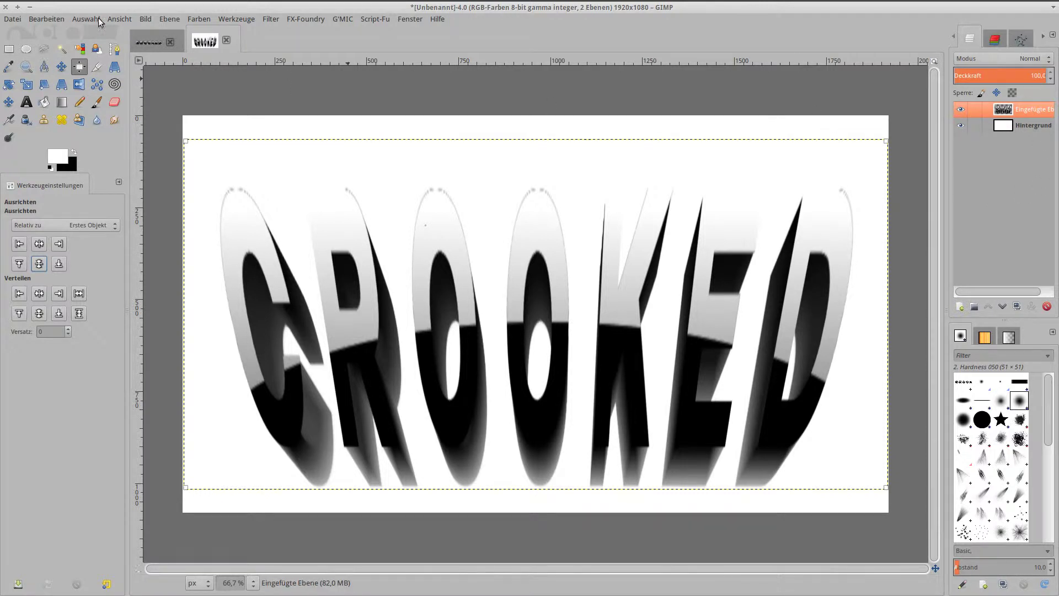
pyautogui.click(269, 20)
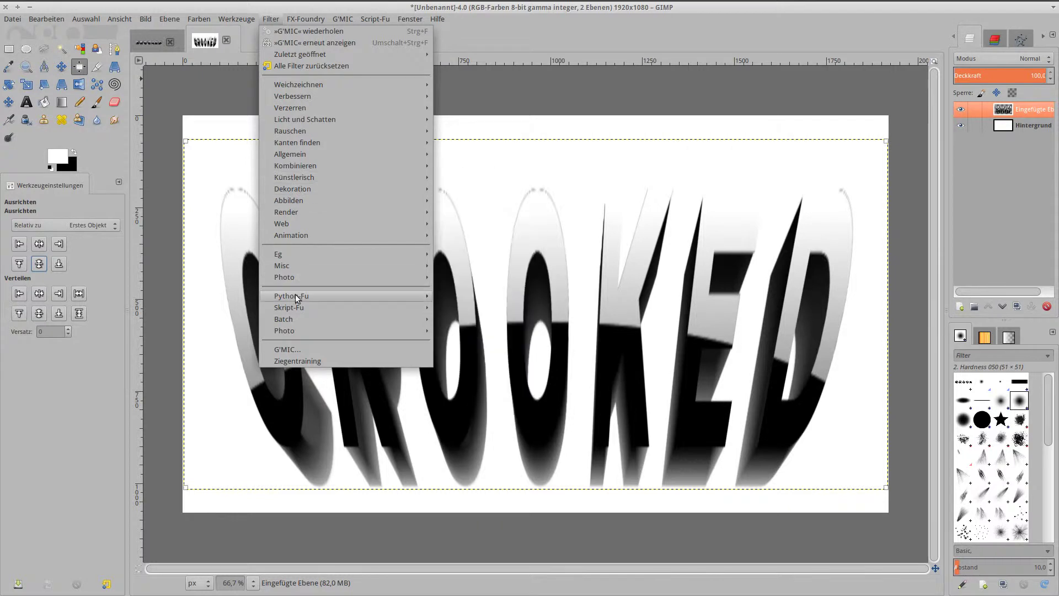
# - In G'MIC, open Testing > Jayprich's shapes gradient filter with a large preview
pyautogui.click(299, 348)
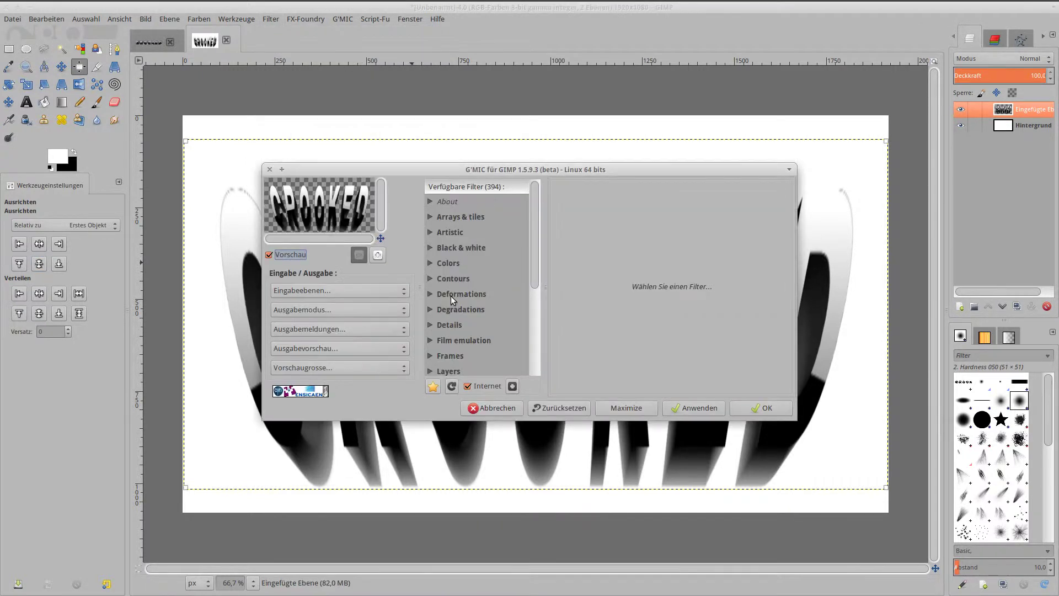
pyautogui.scroll(-5, 449, 304)
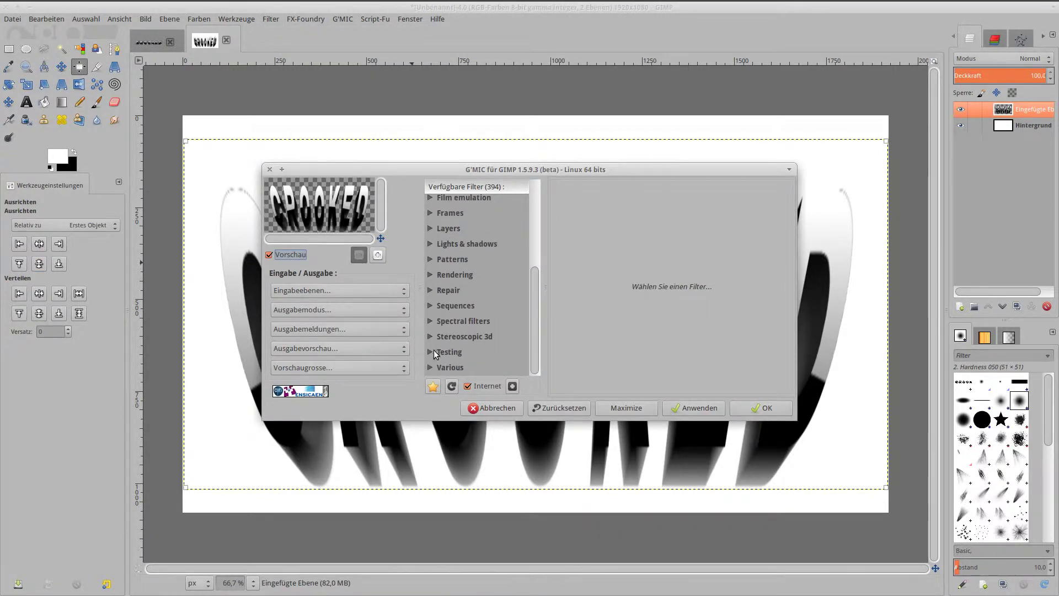
pyautogui.click(431, 352)
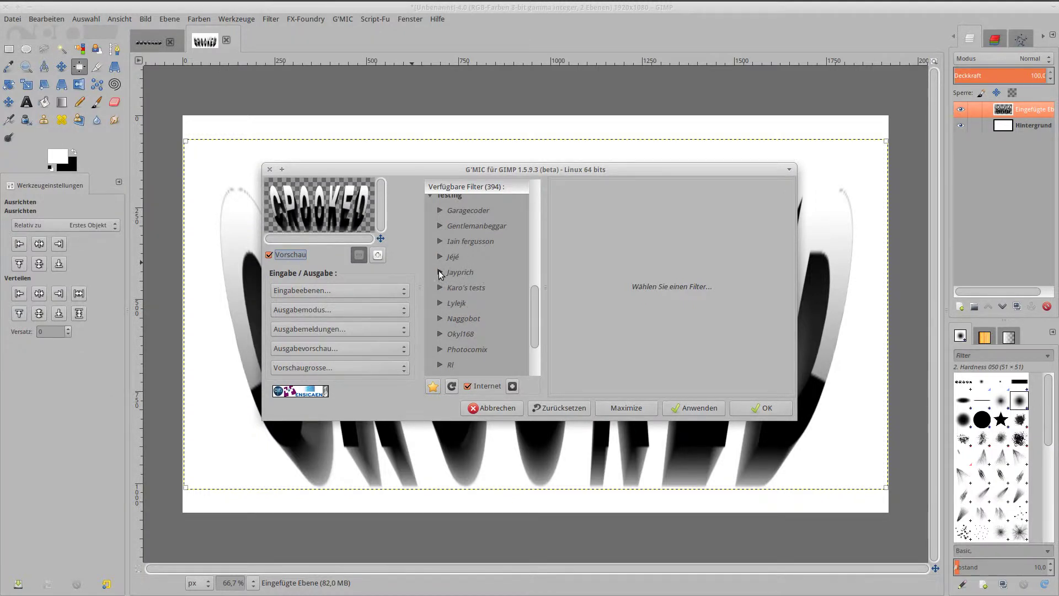
pyautogui.click(440, 272)
pyautogui.scroll(-3, 465, 307)
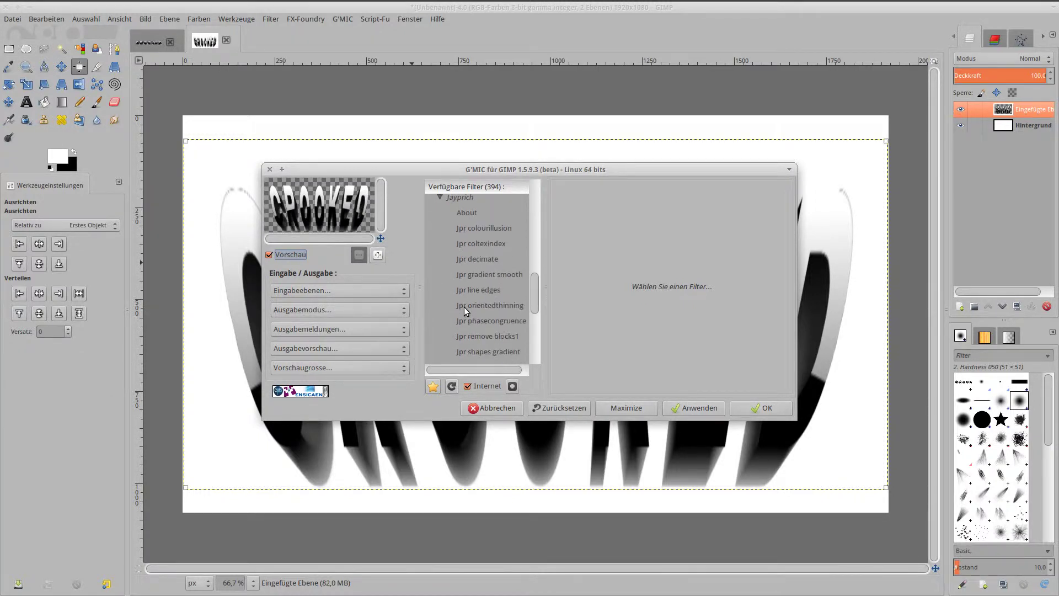
pyautogui.scroll(-1, 464, 307)
pyautogui.scroll(-1, 464, 307)
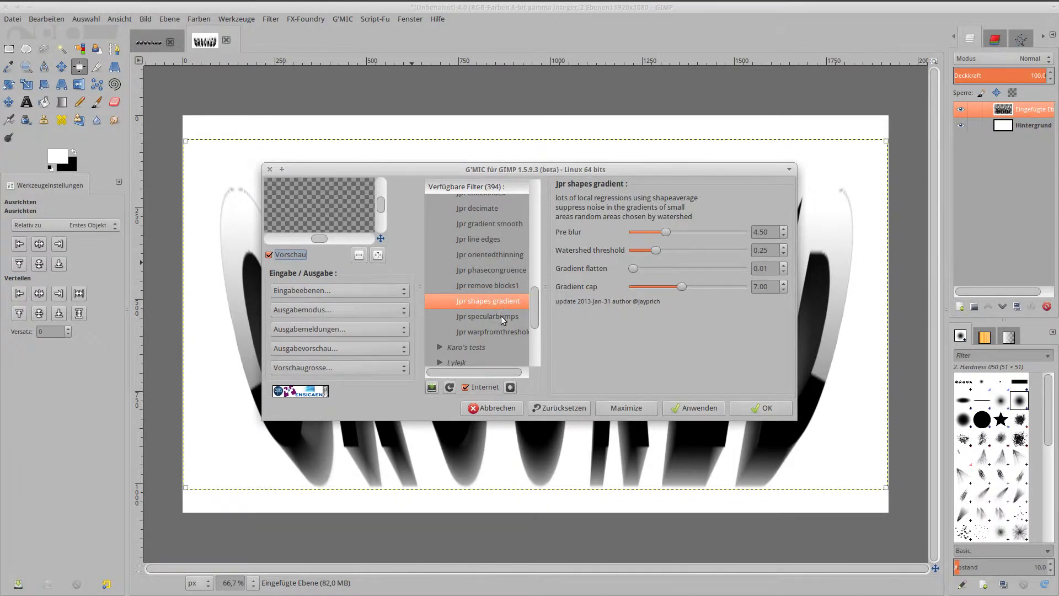
pyautogui.click(312, 367)
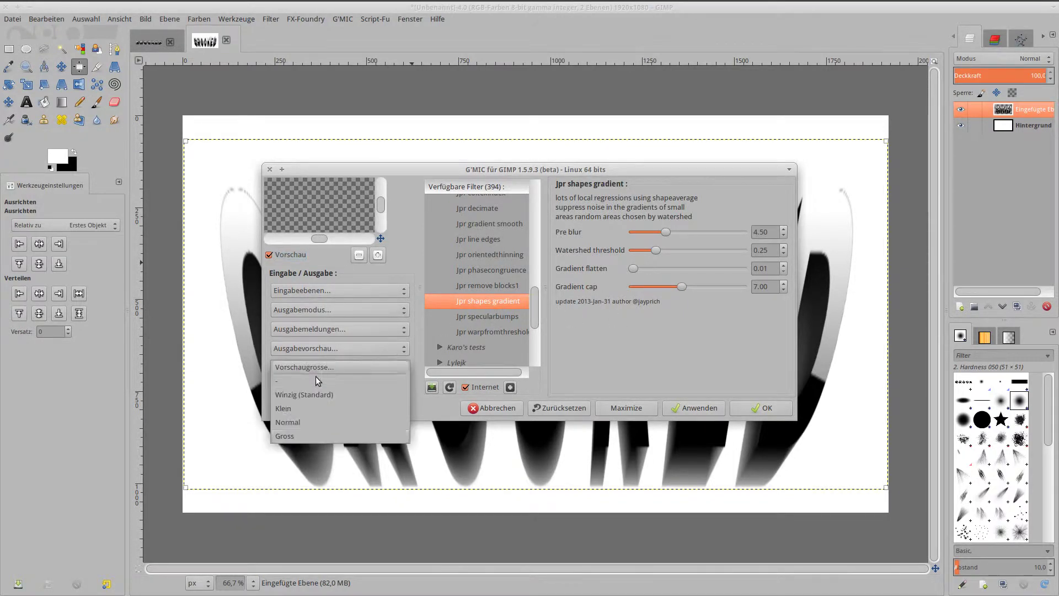
pyautogui.click(326, 436)
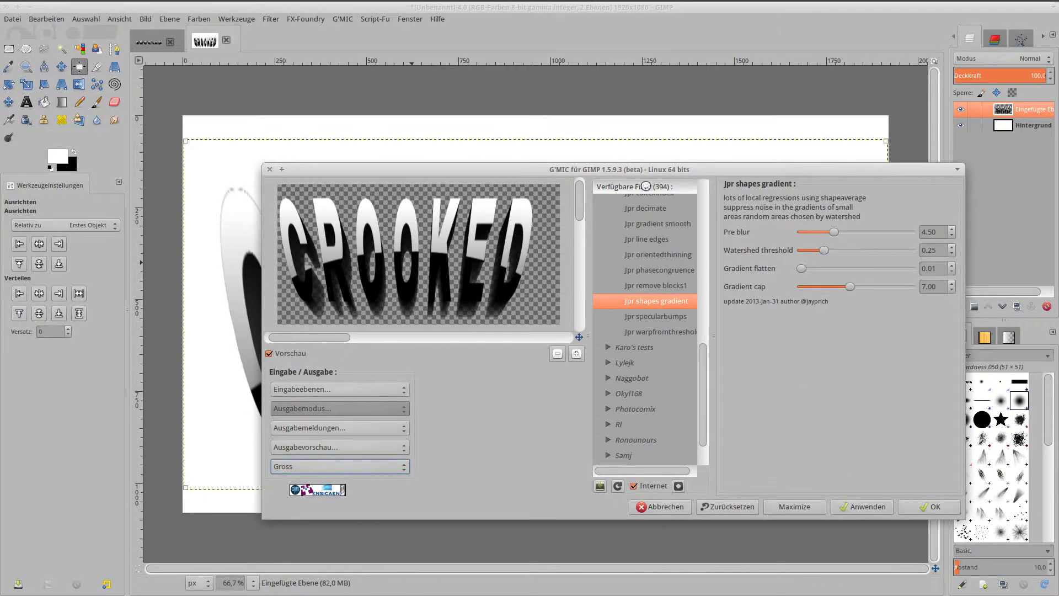
pyautogui.moveTo(648, 171); pyautogui.dragTo(577, 163)
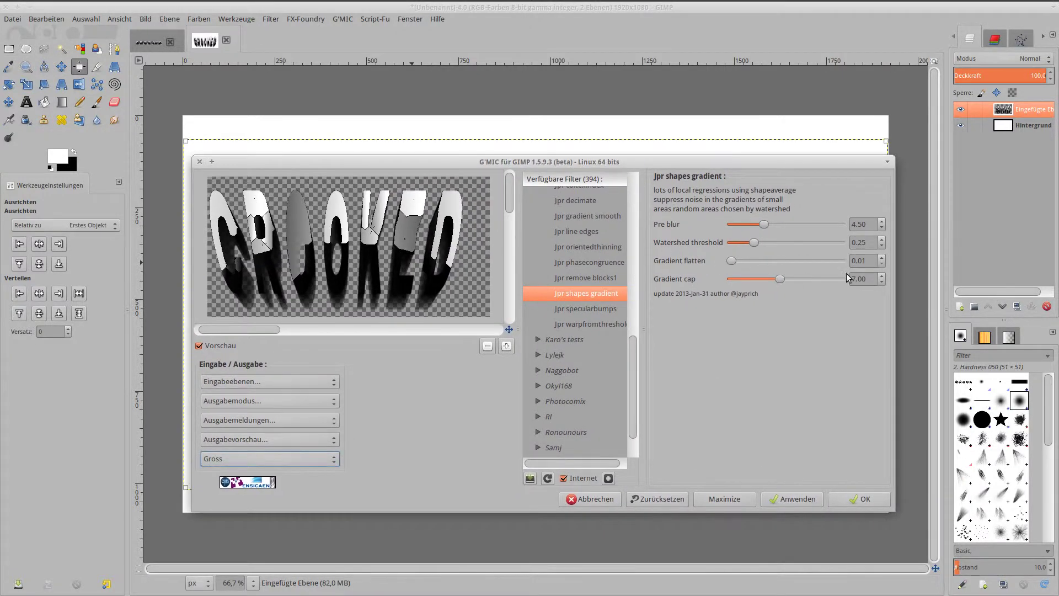
# - Apply it with watershed threshold 0.75, gradient flatten 2.20 and gradient cap 12.00
pyautogui.doubleClick(866, 225)
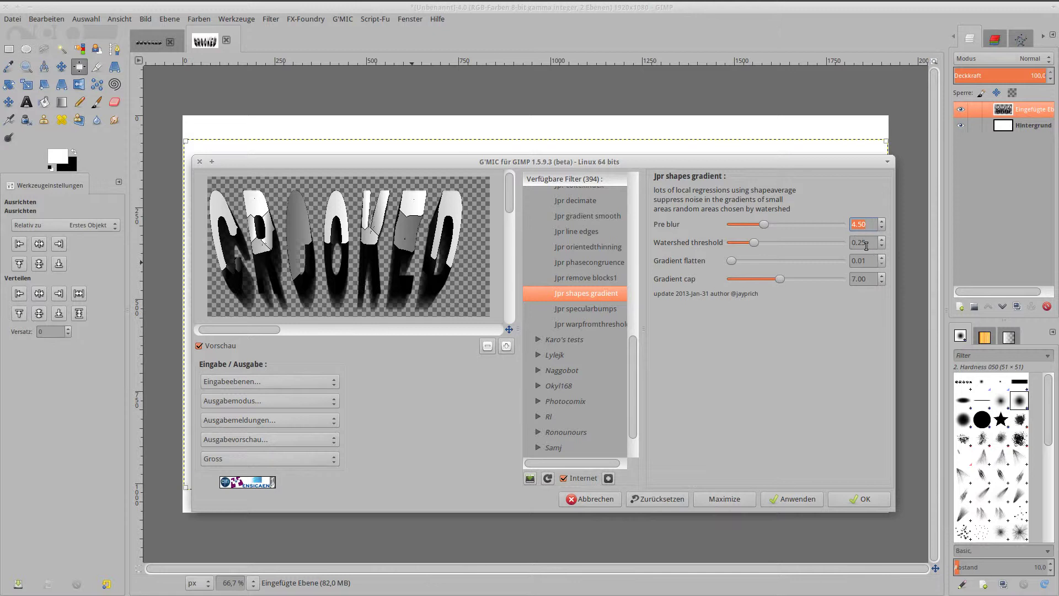
pyautogui.moveTo(856, 243); pyautogui.dragTo(866, 246)
pyautogui.write('75')
pyautogui.doubleClick(868, 262)
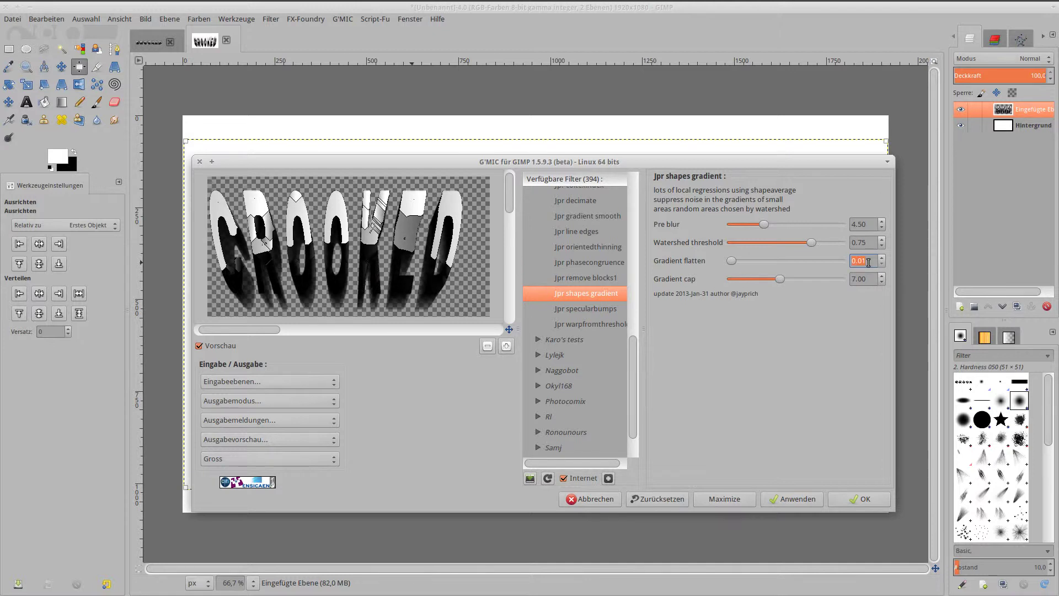
pyautogui.write('2.20')
pyautogui.doubleClick(869, 280)
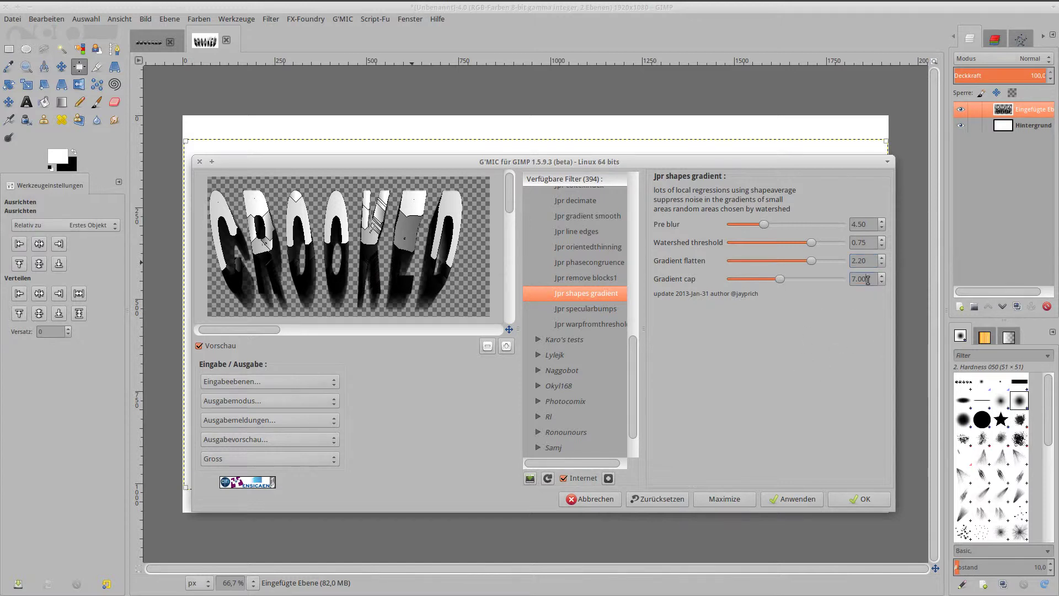
pyautogui.tripleClick(869, 279)
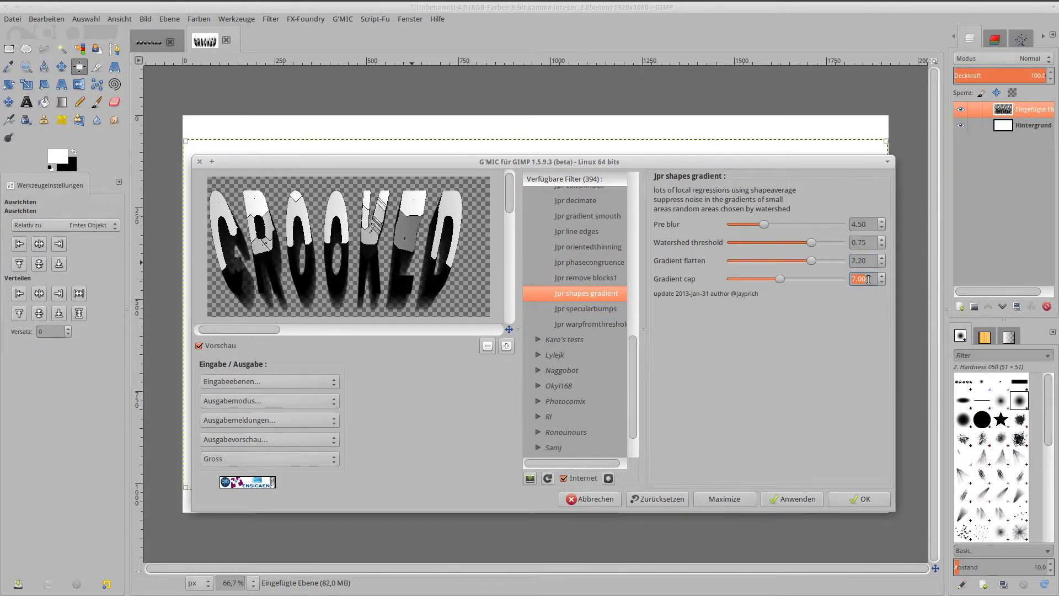
pyautogui.write('12')
pyautogui.press('Return')
pyautogui.click(870, 259)
pyautogui.click(855, 498)
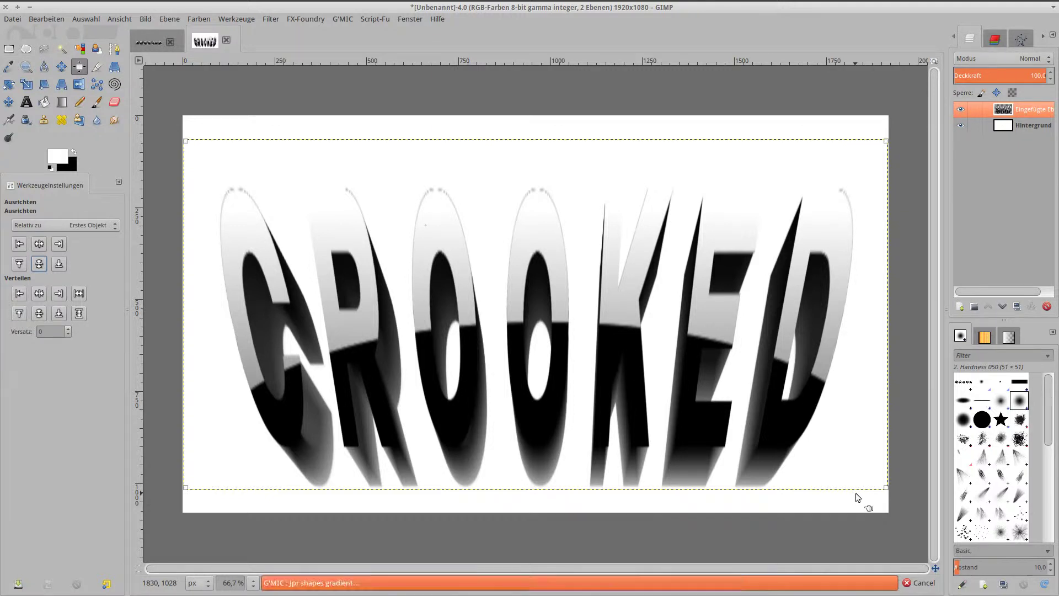
# - Hide the CROOKED text layer and resize it to the full image size
pyautogui.click(962, 110)
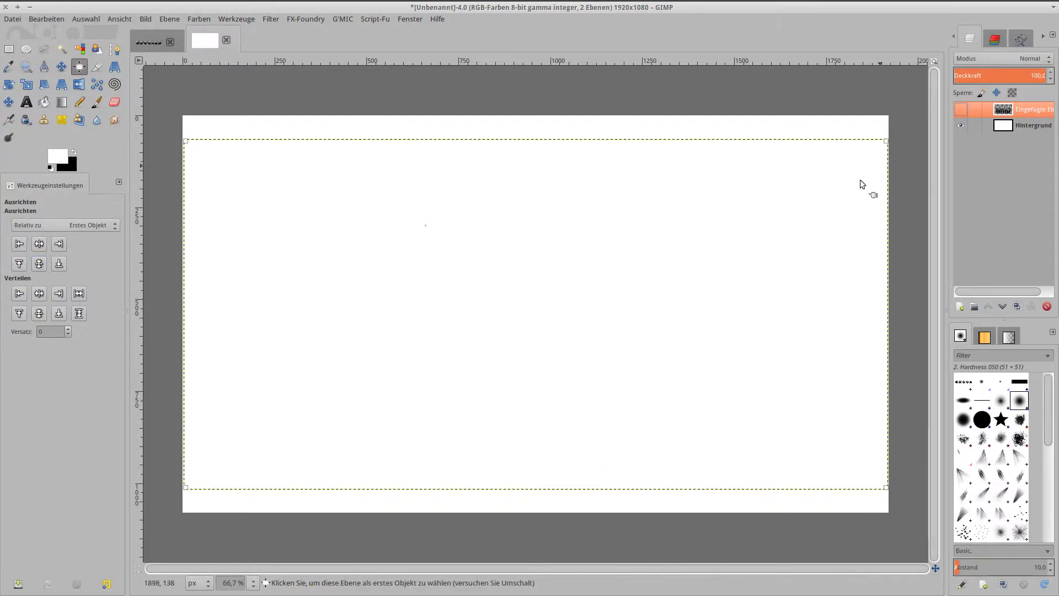
pyautogui.rightClick(1021, 105)
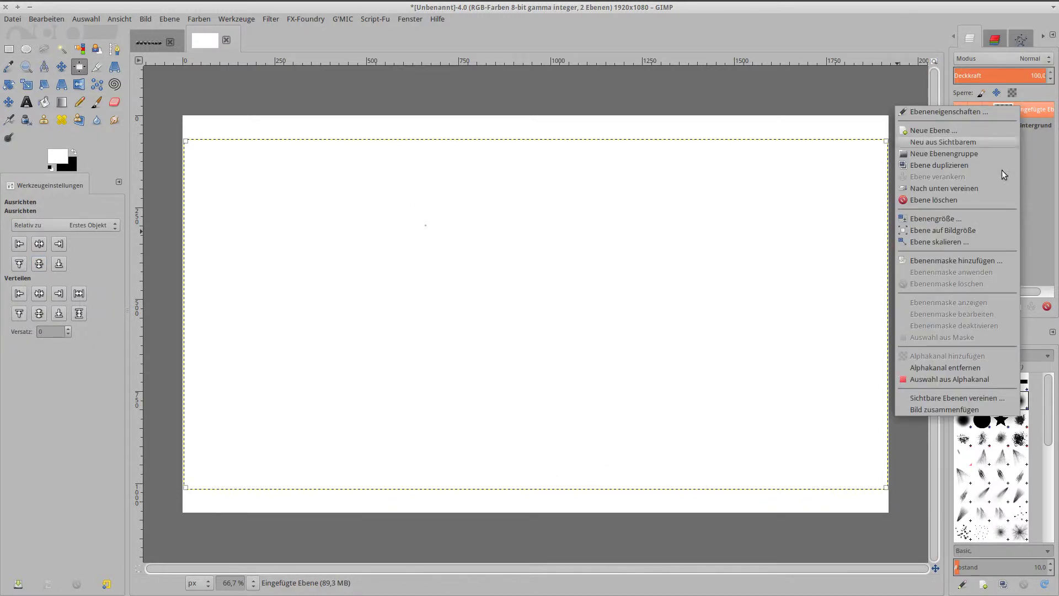
pyautogui.click(981, 230)
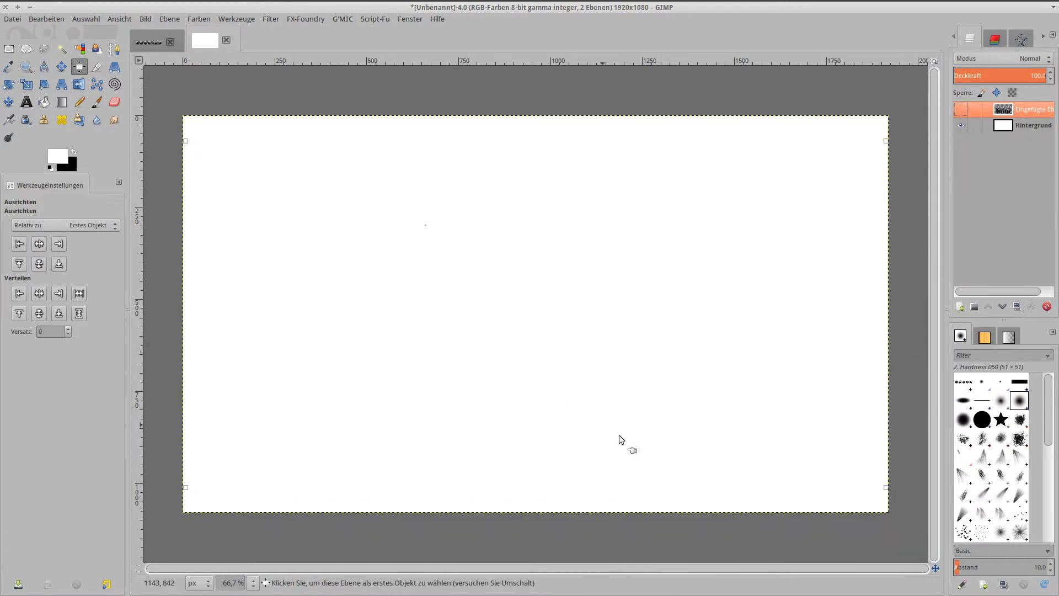
# - Set the foreground colour to light blue 97d9ec
pyautogui.click(62, 159)
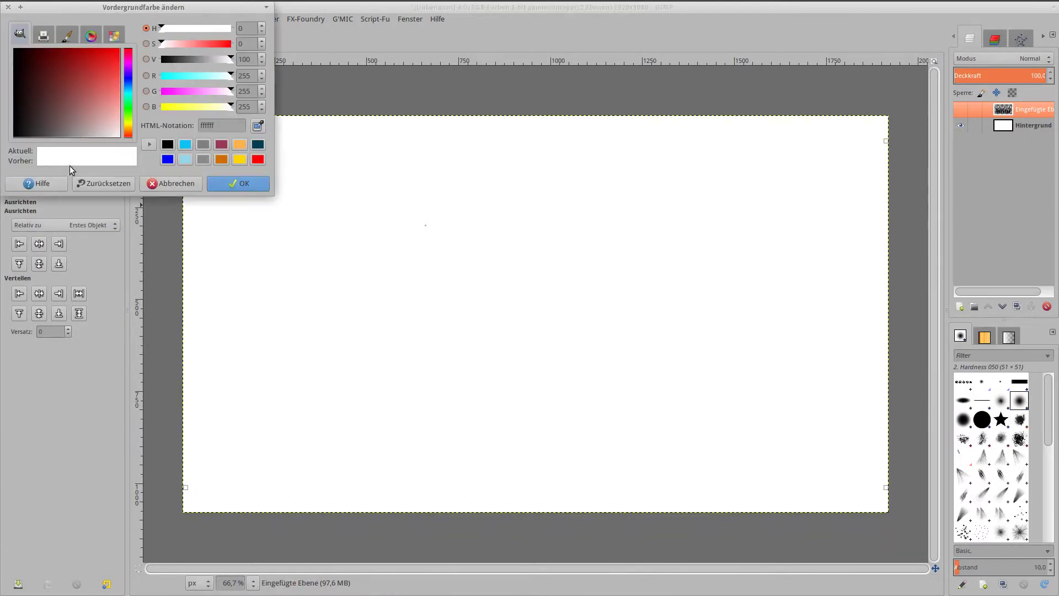
pyautogui.click(185, 159)
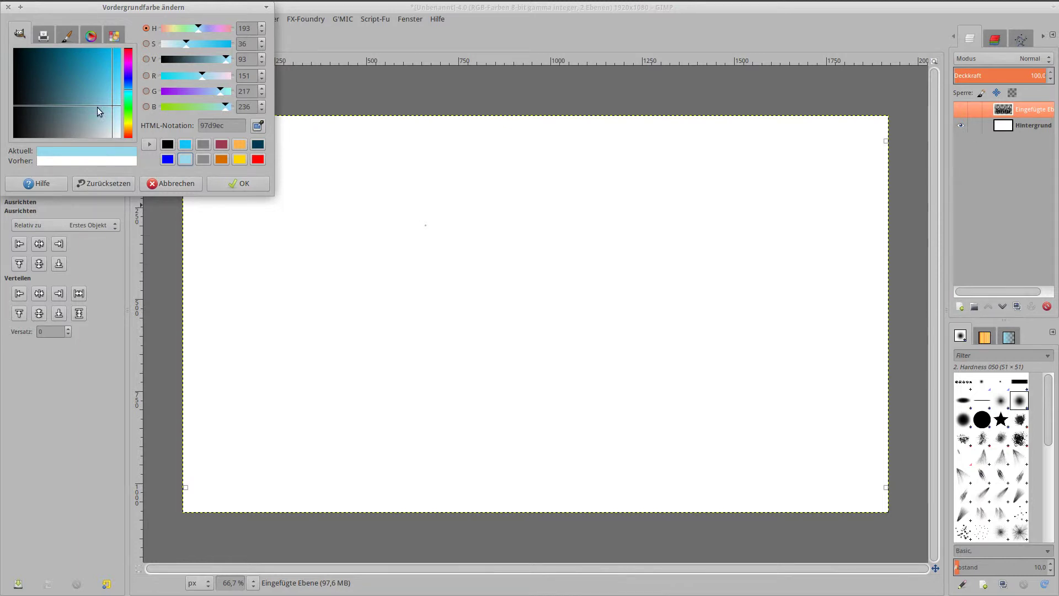
pyautogui.click(228, 187)
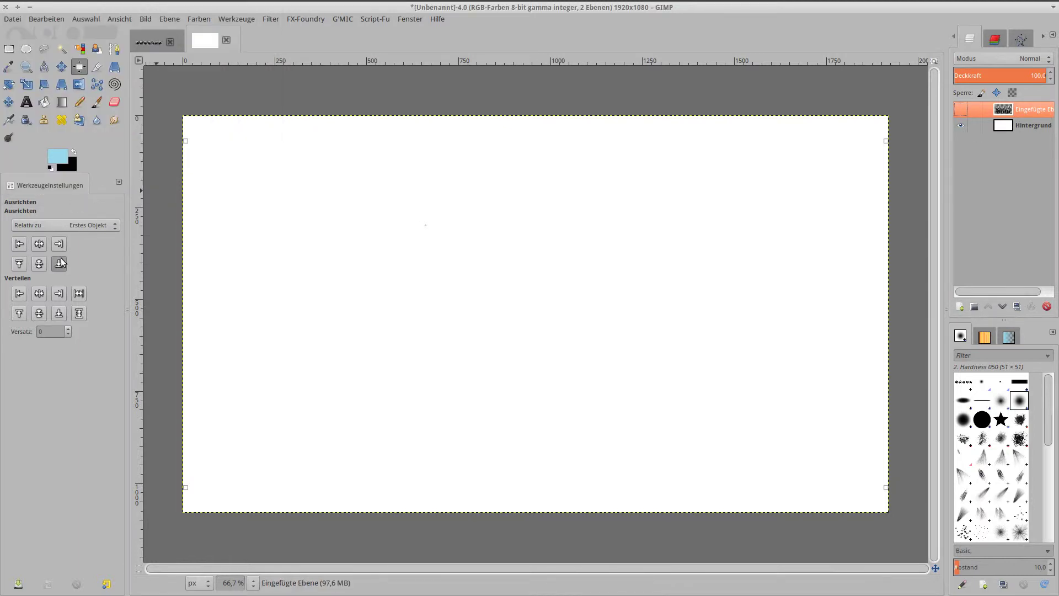
# - Set the Gradient tool to the VG nach HG (RGB) gradient with Radial shape
pyautogui.click(62, 102)
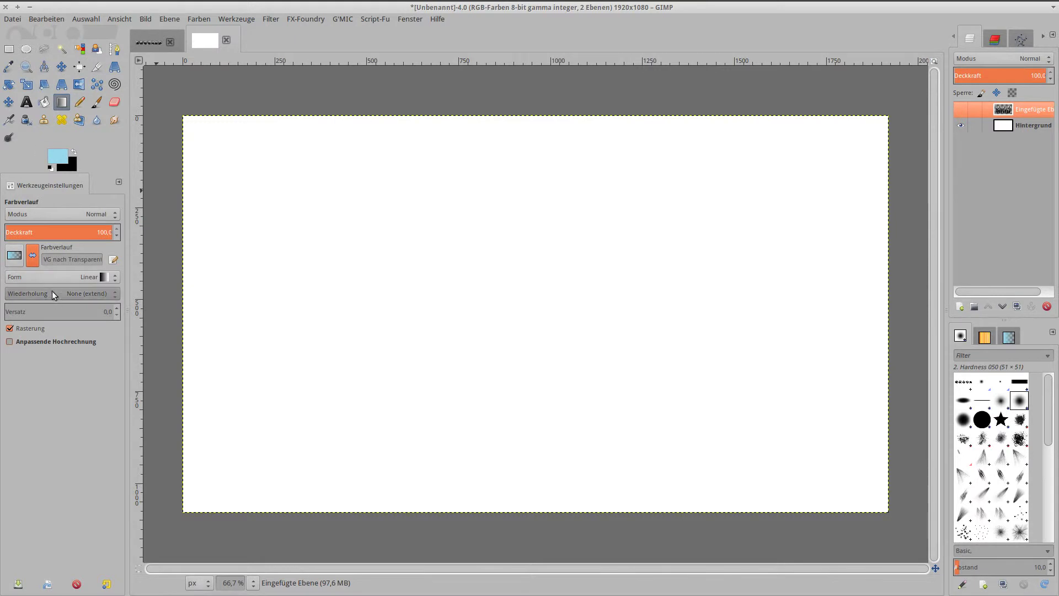
pyautogui.click(15, 255)
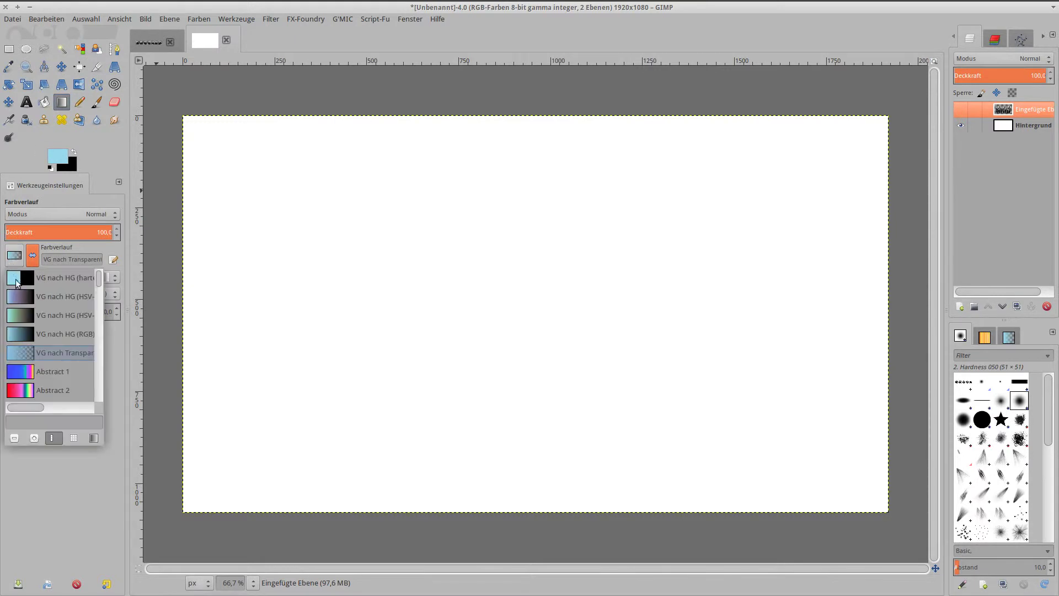
pyautogui.click(16, 337)
pyautogui.click(76, 282)
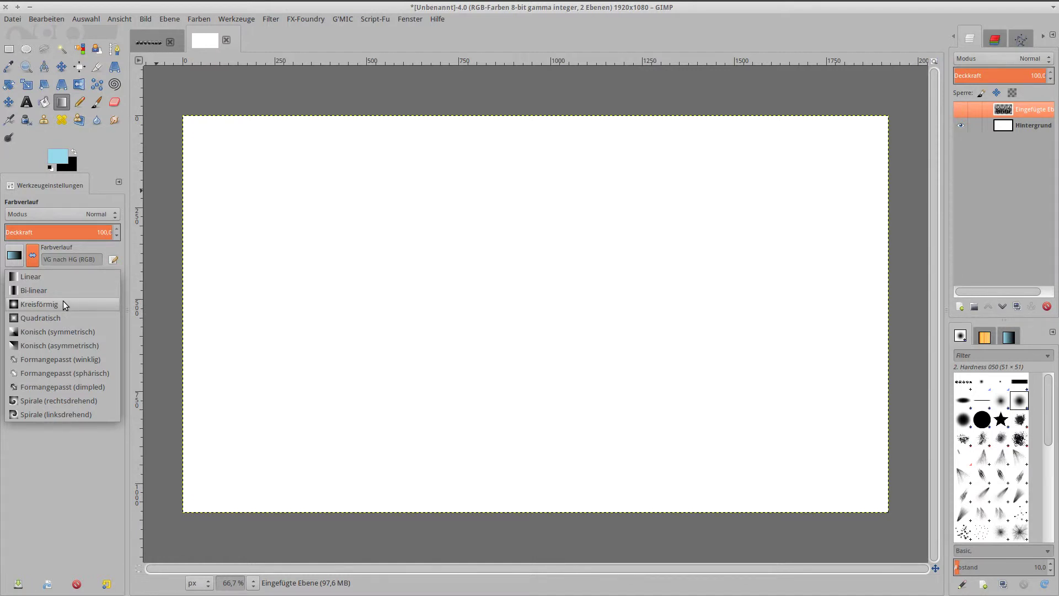
pyautogui.click(65, 305)
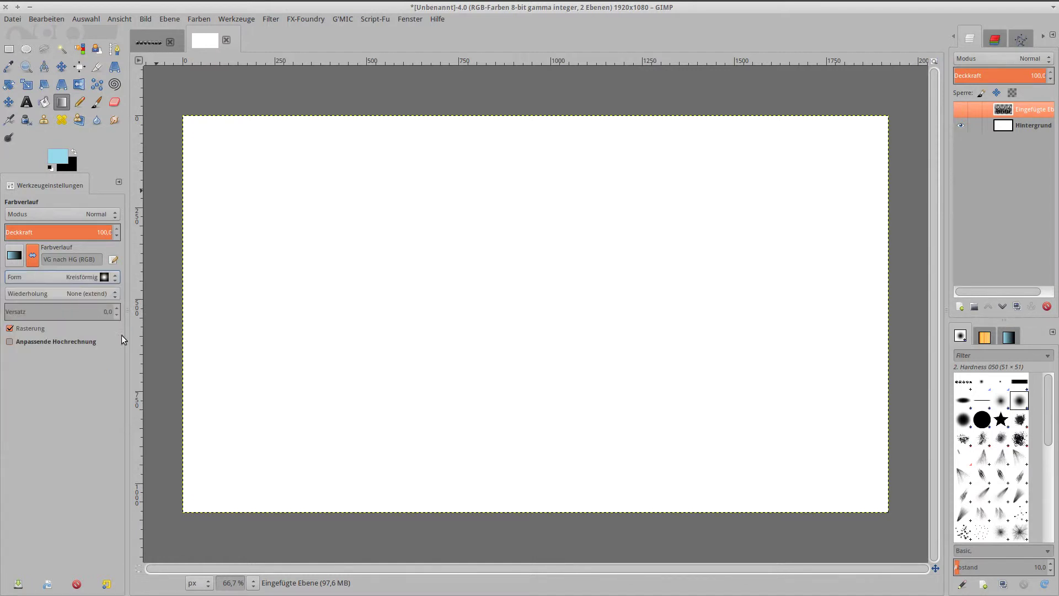
# - Draw the radial gradient outward from the centre on Hintergrund, then show the CROOKED layer
pyautogui.click(530, 311)
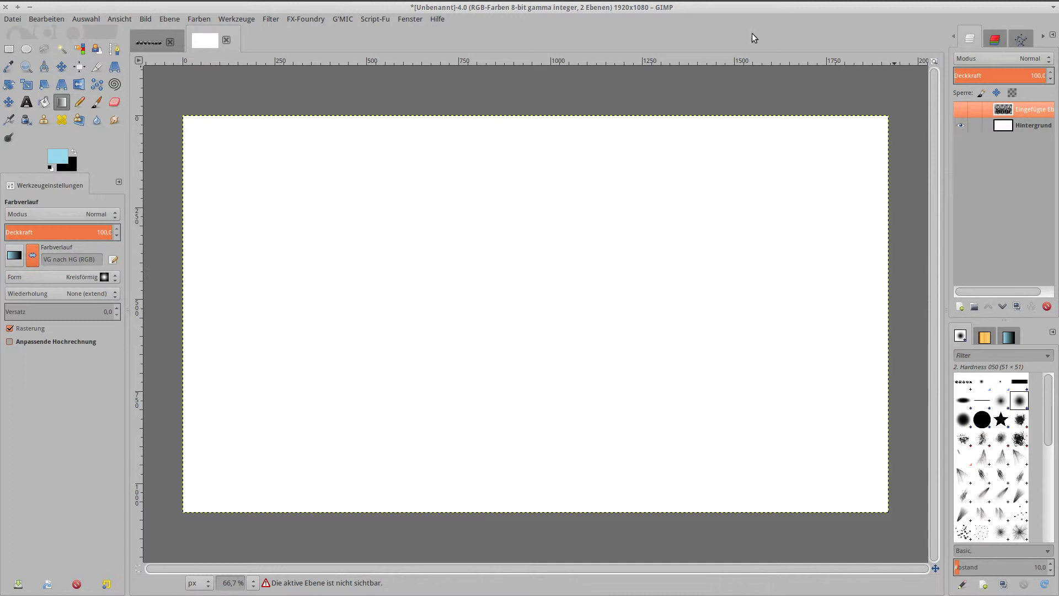
pyautogui.click(1008, 129)
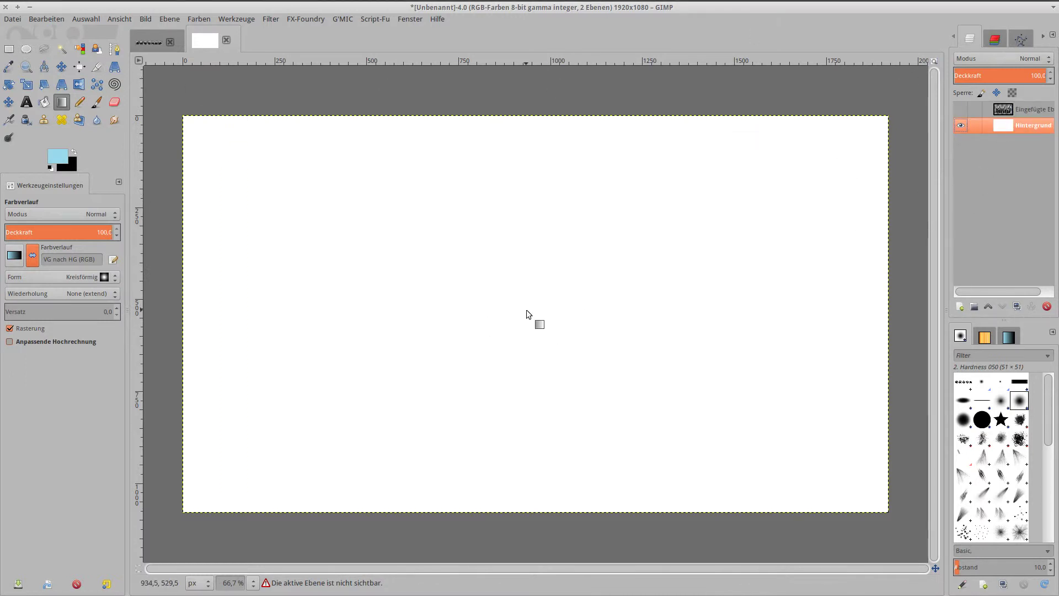
pyautogui.moveTo(527, 317); pyautogui.dragTo(884, 316)
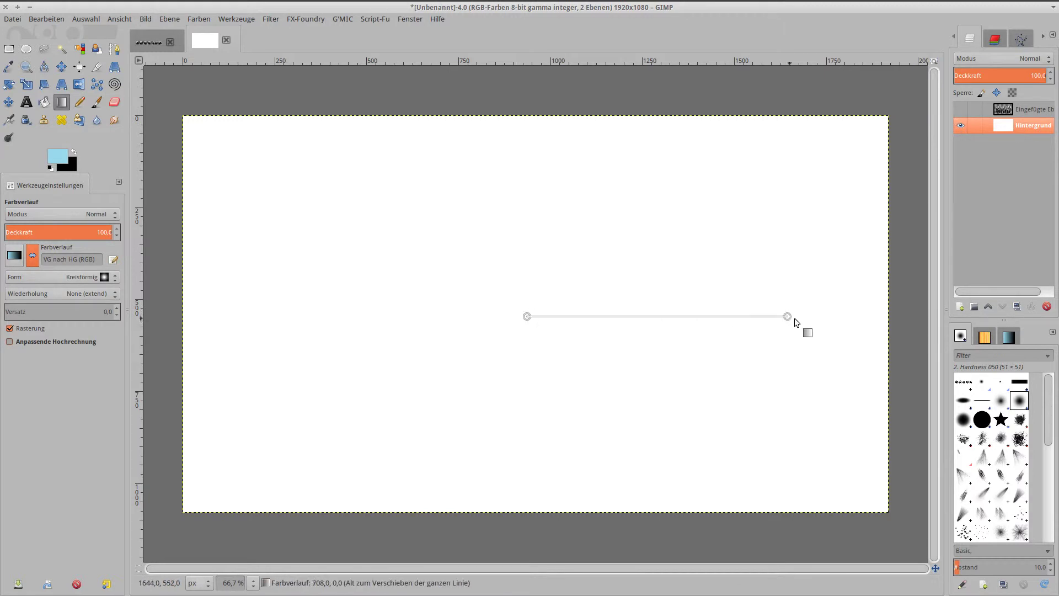
pyautogui.press('Return')
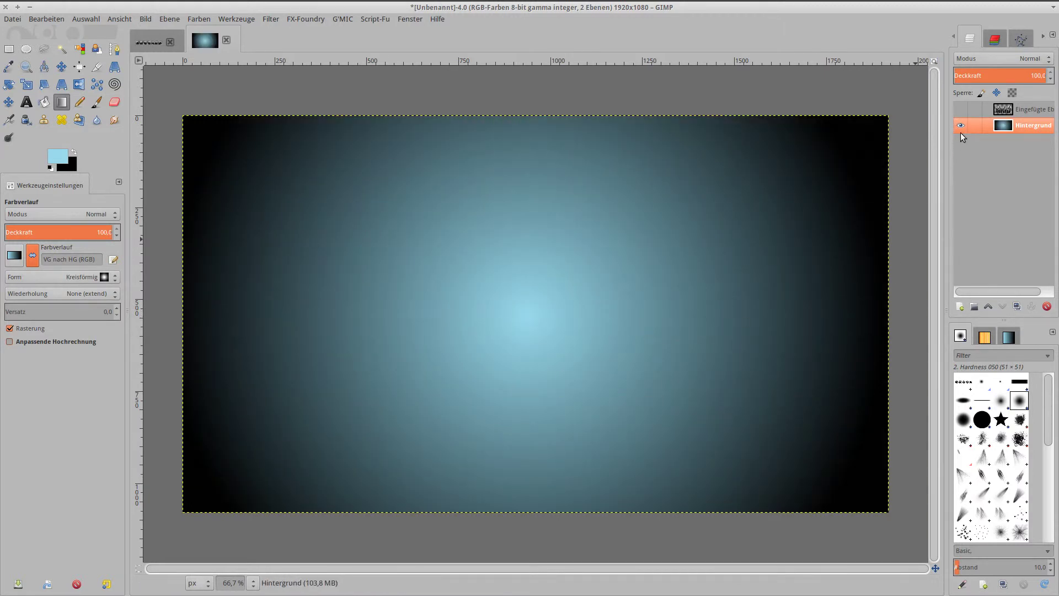
pyautogui.click(960, 110)
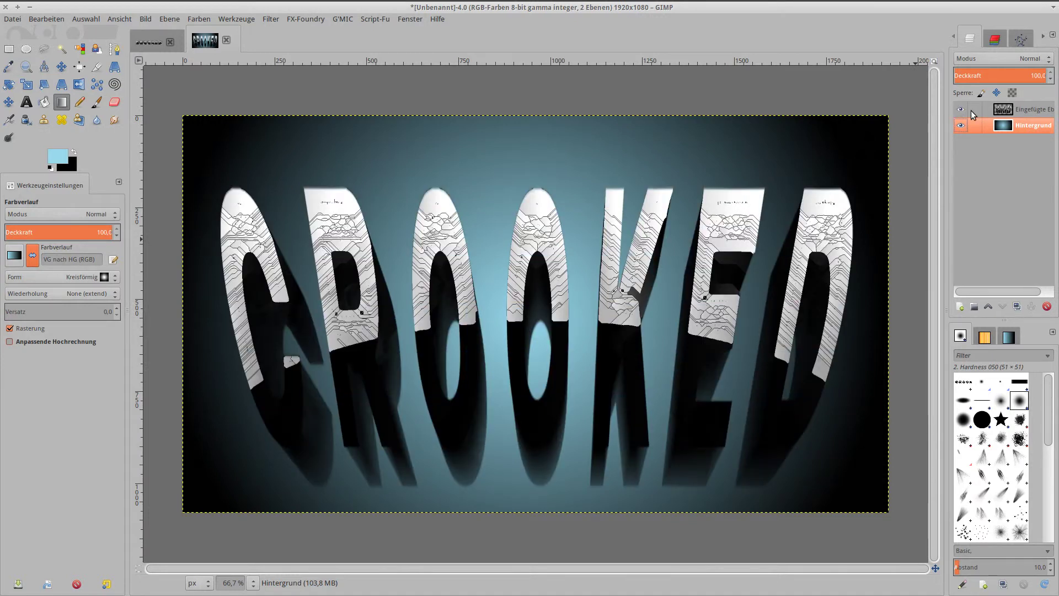
# - Merge the CROOKED text layer down onto the gradient background and view at 50% zoom
pyautogui.rightClick(1012, 109)
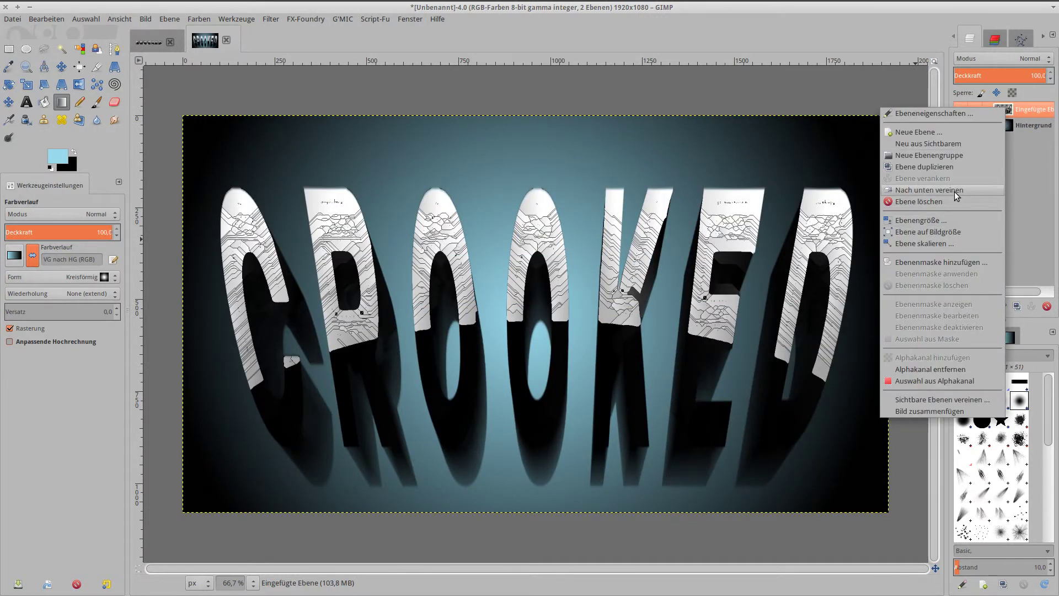
pyautogui.click(932, 190)
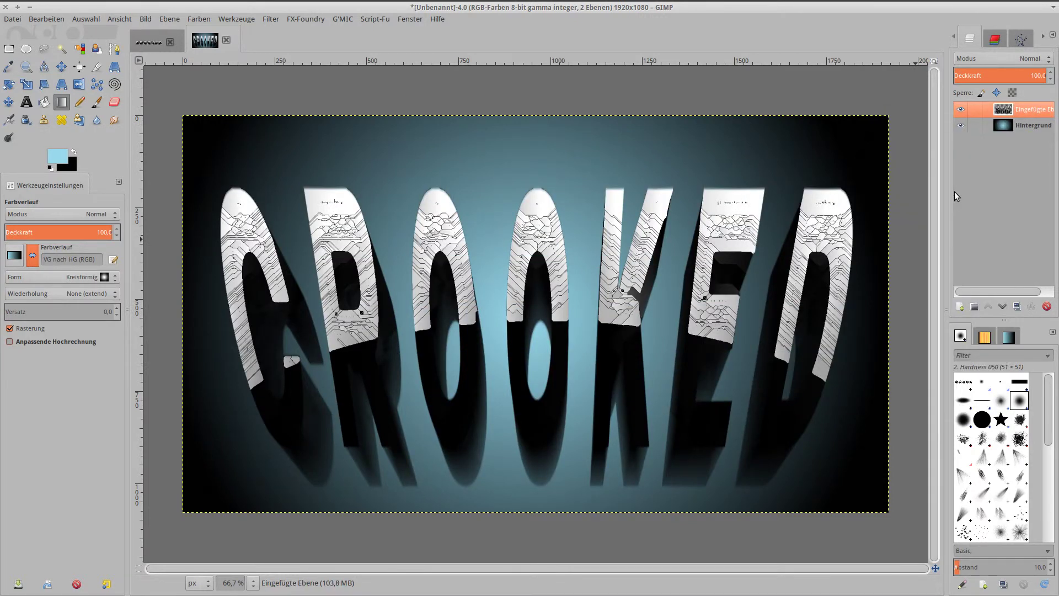
pyautogui.click(253, 583)
pyautogui.click(246, 538)
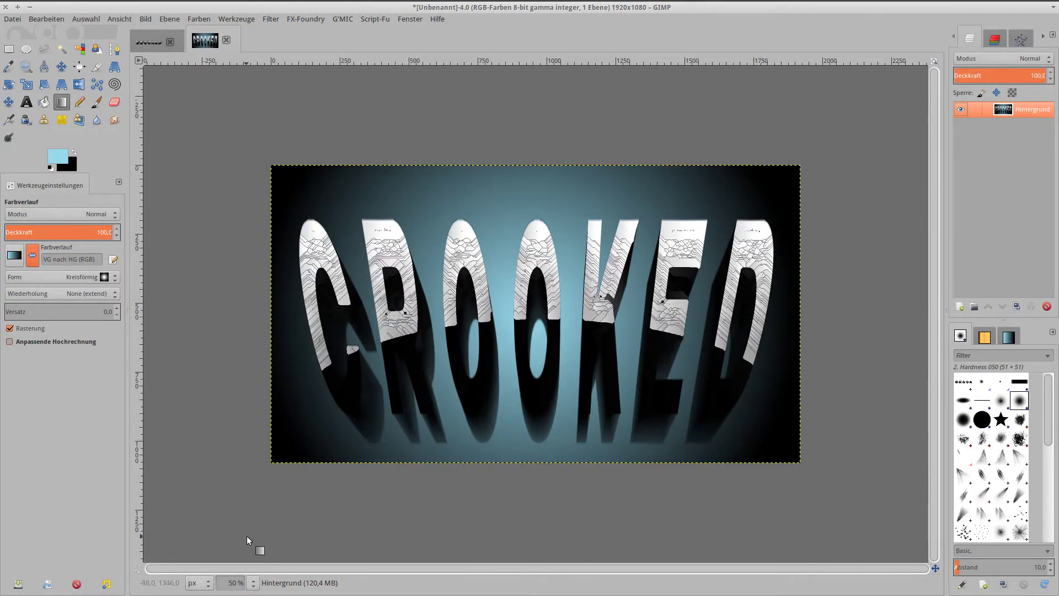